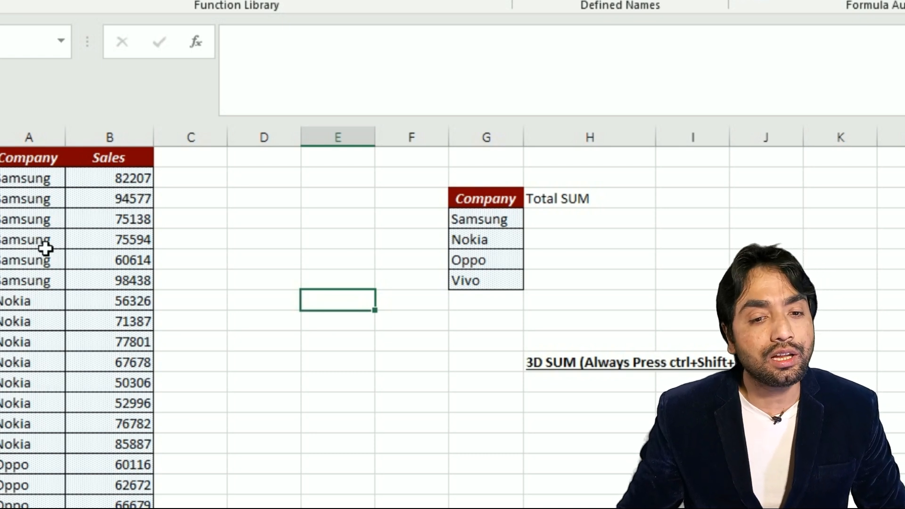
drag(487, 231, 487, 280)
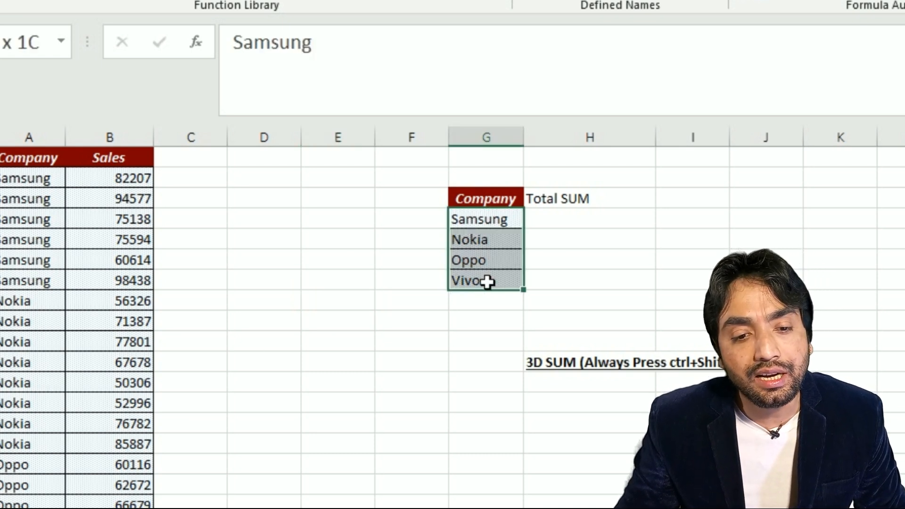
click(542, 228)
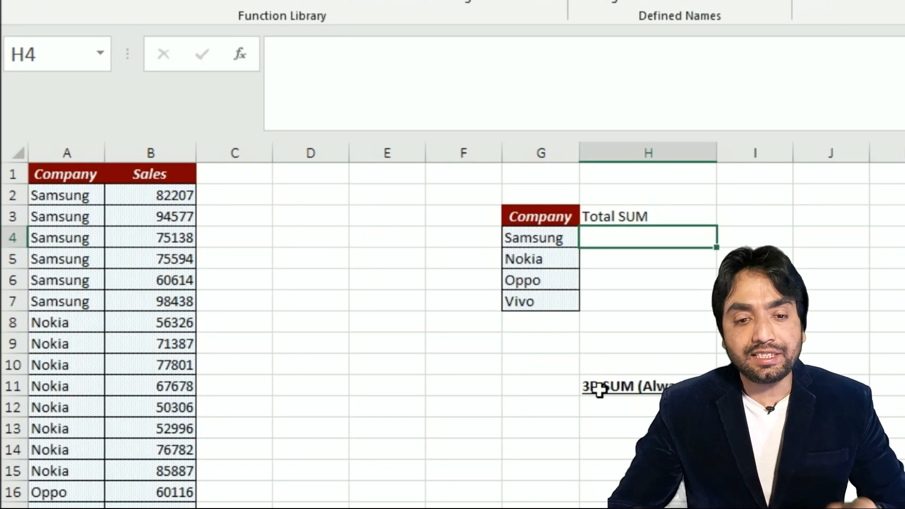
drag(564, 238, 572, 300)
drag(608, 247, 610, 306)
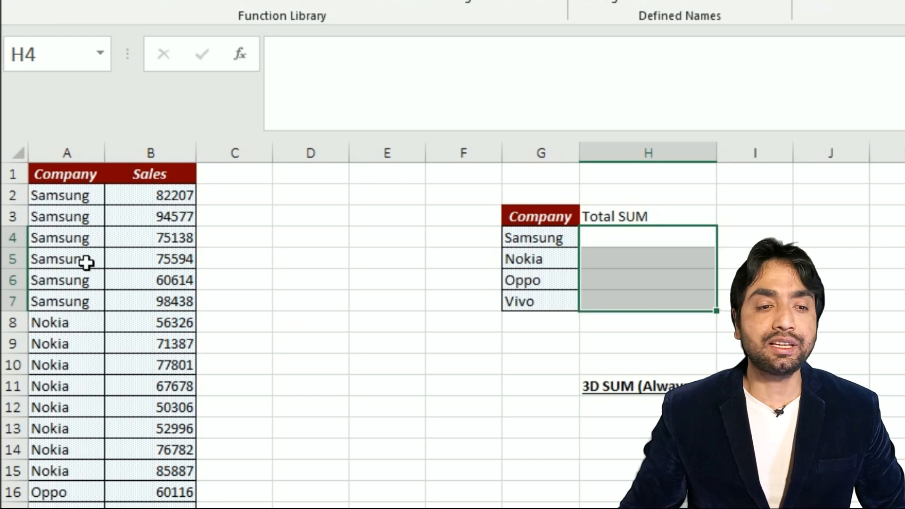
Define the named ranges Company for the company entries in column A and Sales for the sales figures in column B
click(60, 203)
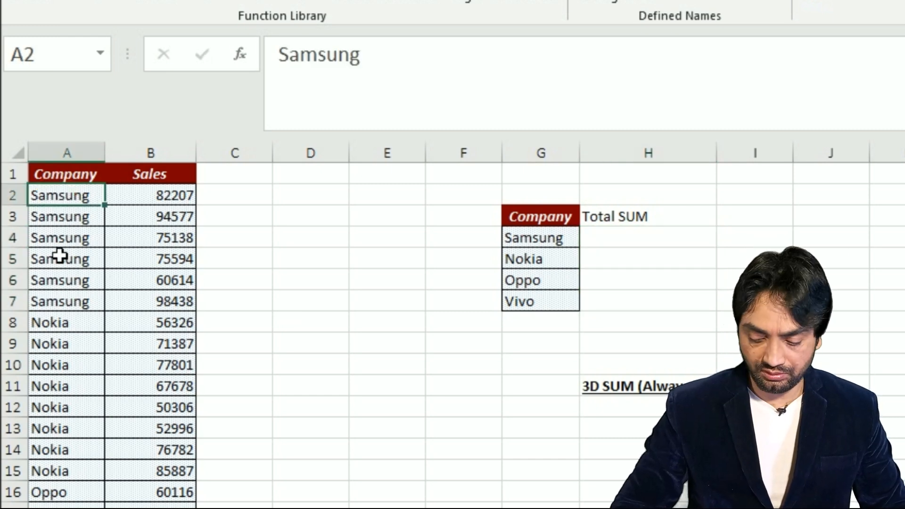
key(ctrl+shift+Down)
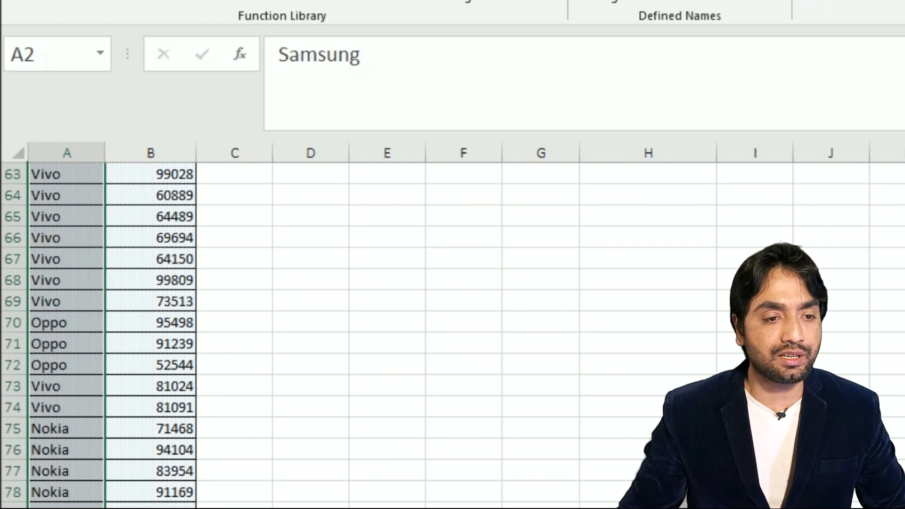
click(28, 54)
text(Comp)
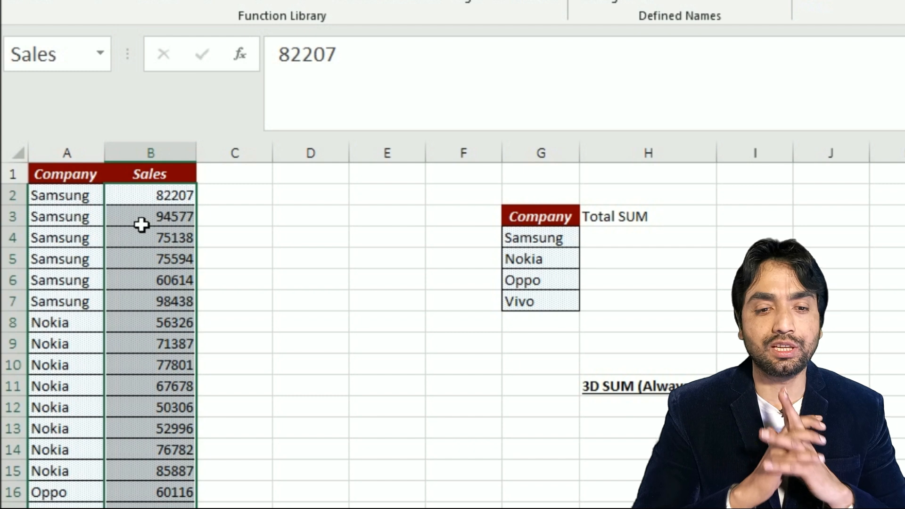
Start a SUM formula in cell H4 for Samsung's total
click(612, 238)
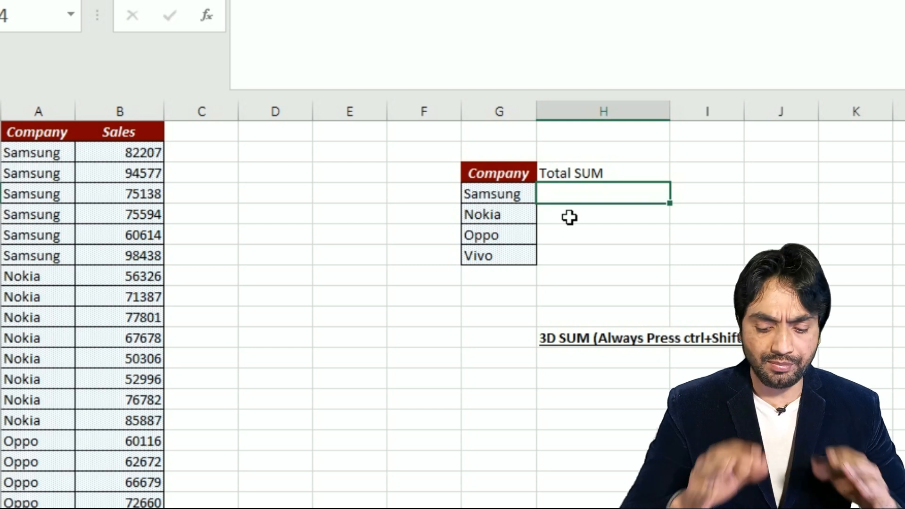
text(=sum)
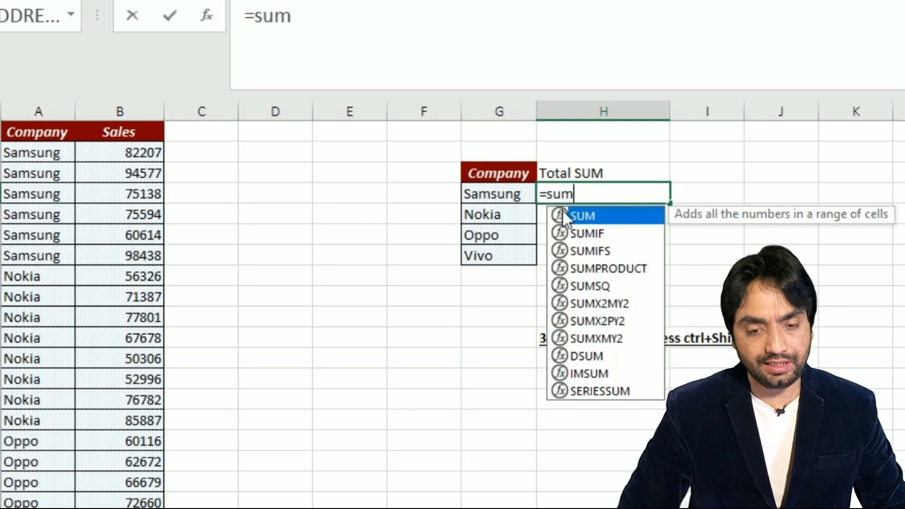
double_click(563, 215)
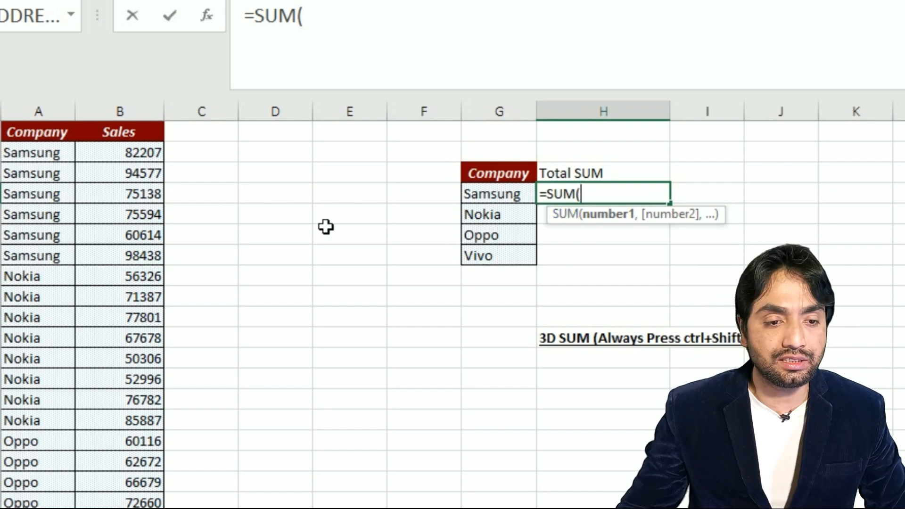
drag(128, 160, 141, 257)
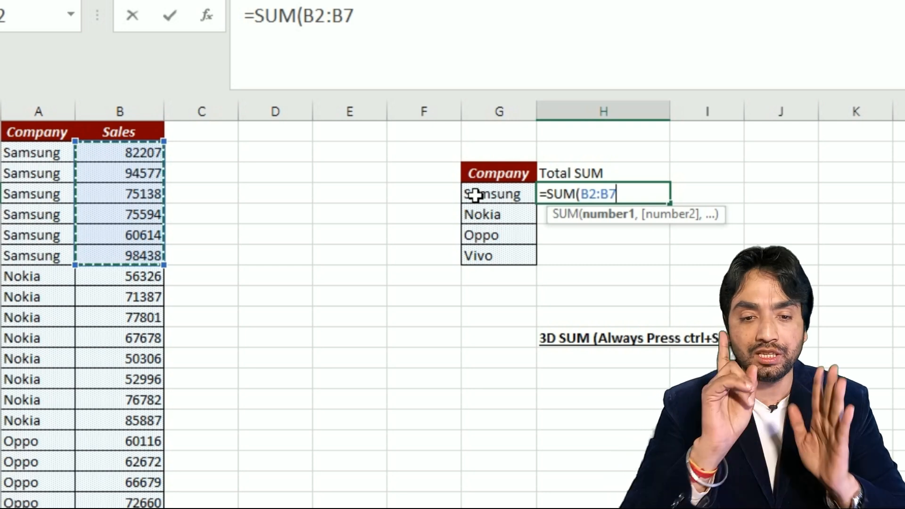
key(BackSpace)
key(BackSpace)
key(BackSpace)
key(BackSpace)
key(BackSpace)
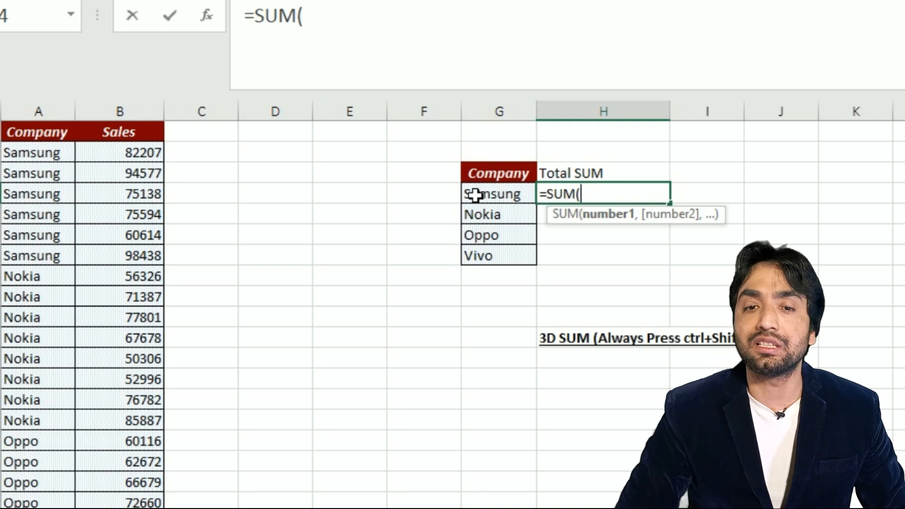
Add the condition (Company=G4) as the first part of the SUM argument in H4
text(()
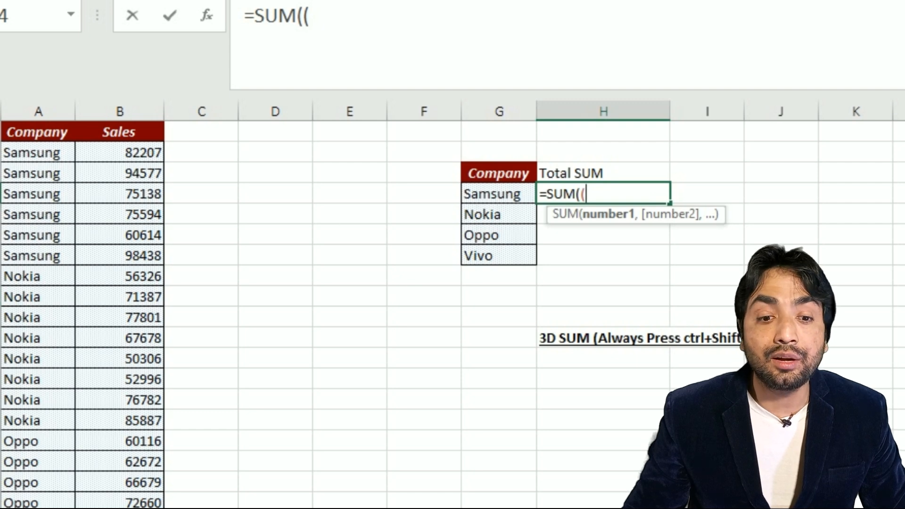
text(C)
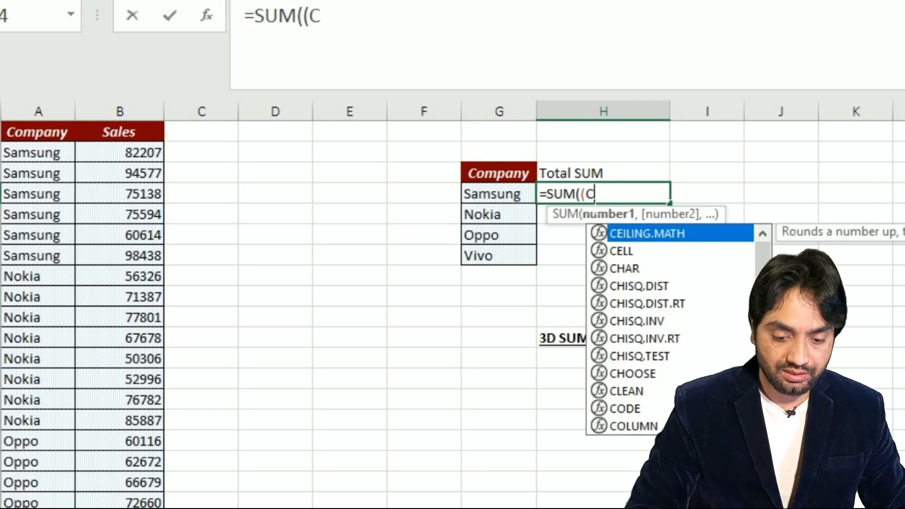
text(om)
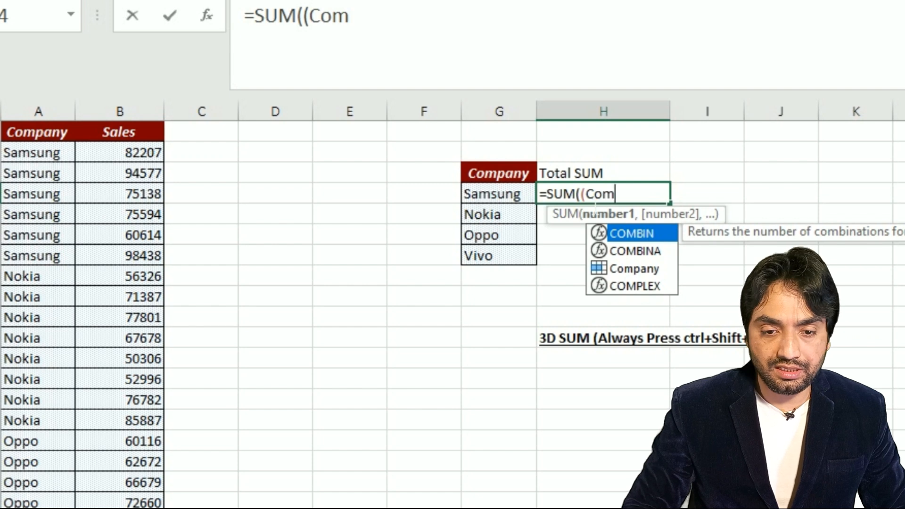
key(Down)
key(Down)
key(Tab)
text(=)
click(502, 194)
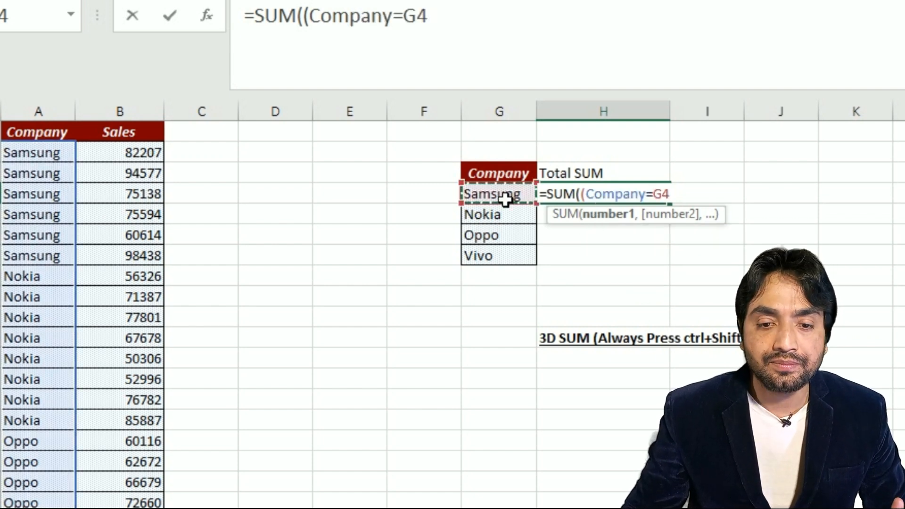
text())
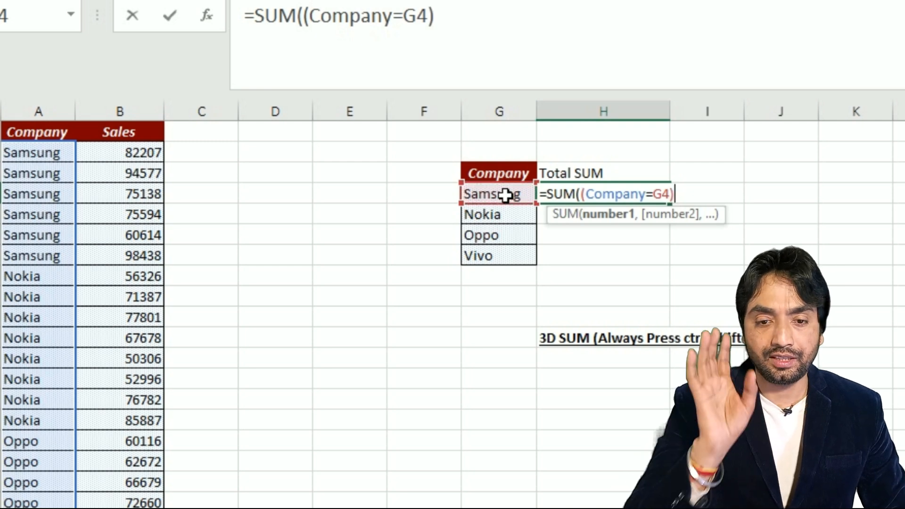
Complete H4 as the array formula =SUM((Company=G4)*(Sales)) and fill it down for the other companies
text(*()
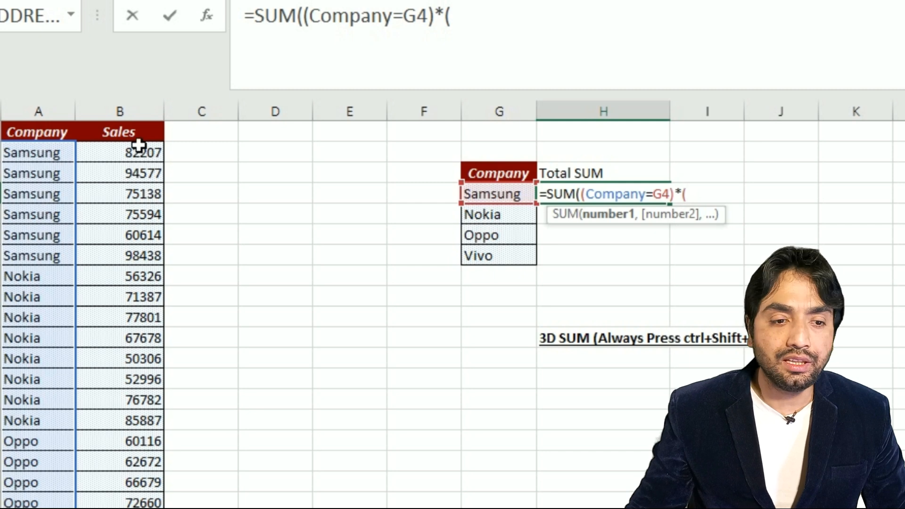
text(sales)
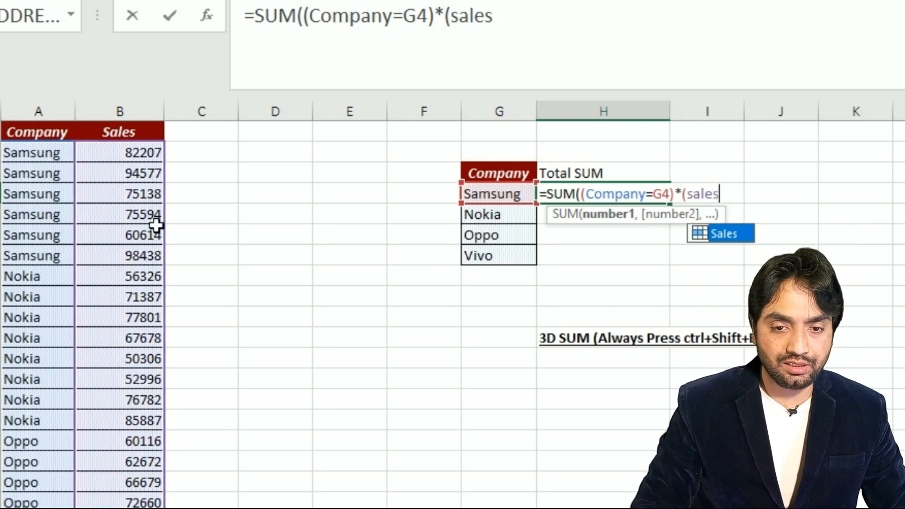
text()))
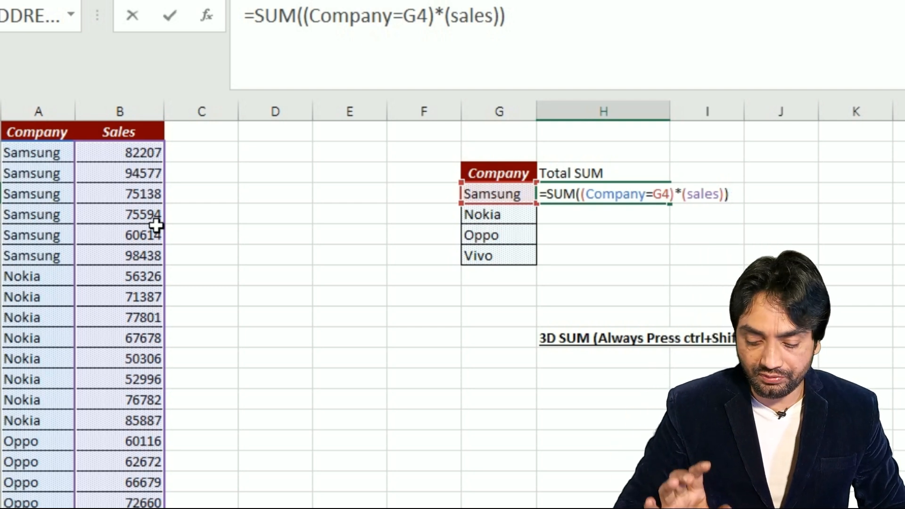
key(ctrl+shift+Return)
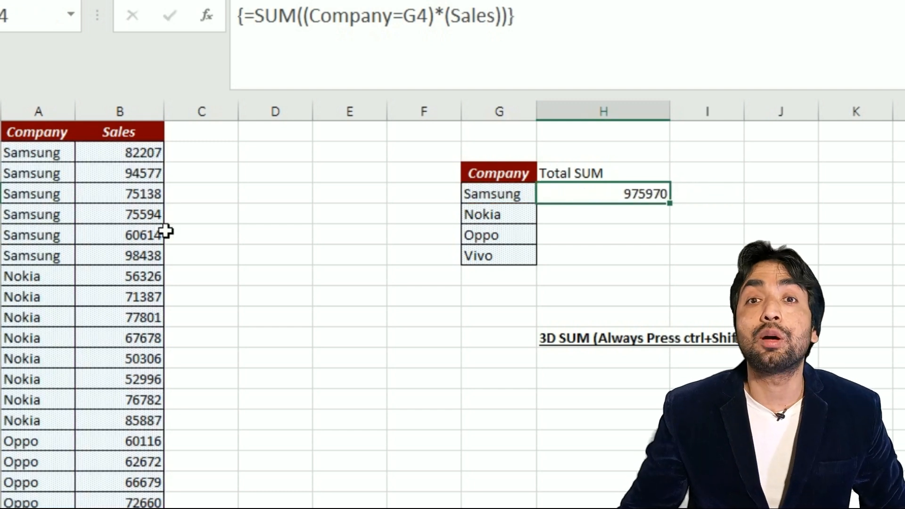
double_click(669, 203)
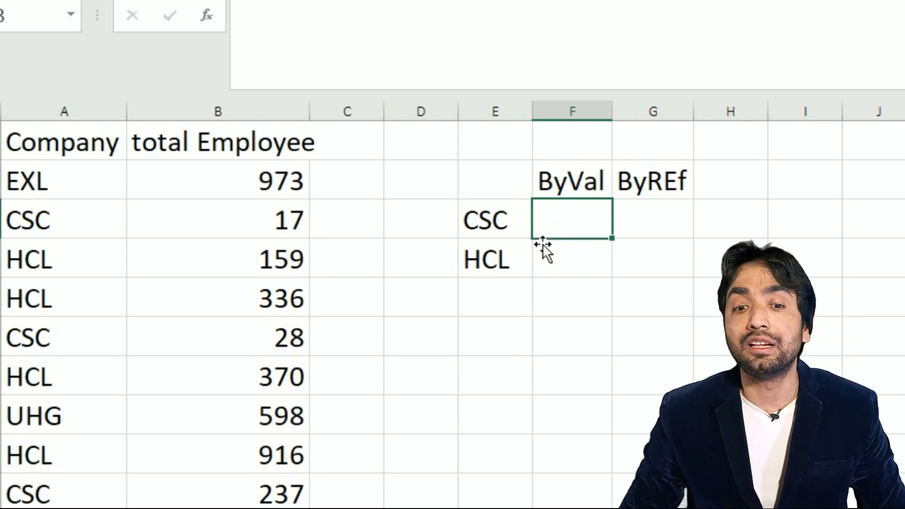
Start a SUMIF formula in F3, under ByVal, with the absolute range $A$2:$A$10
text(=sumif)
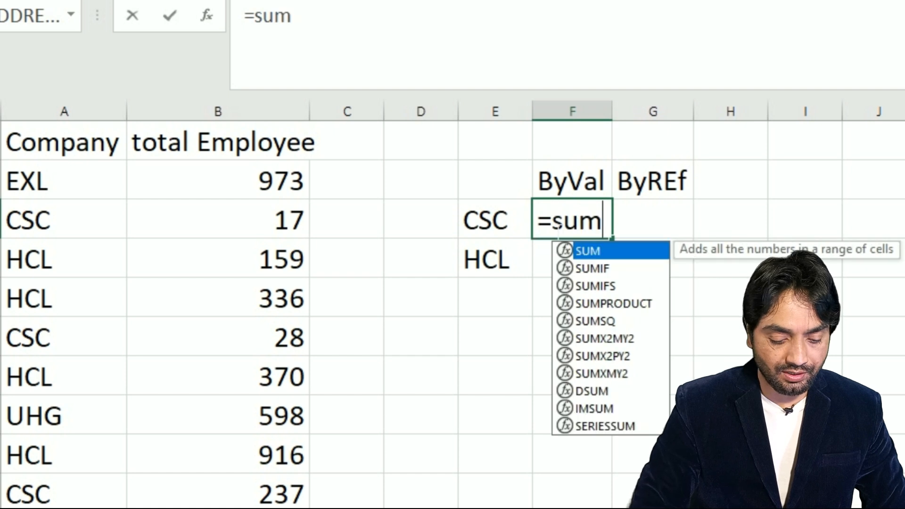
key(Tab)
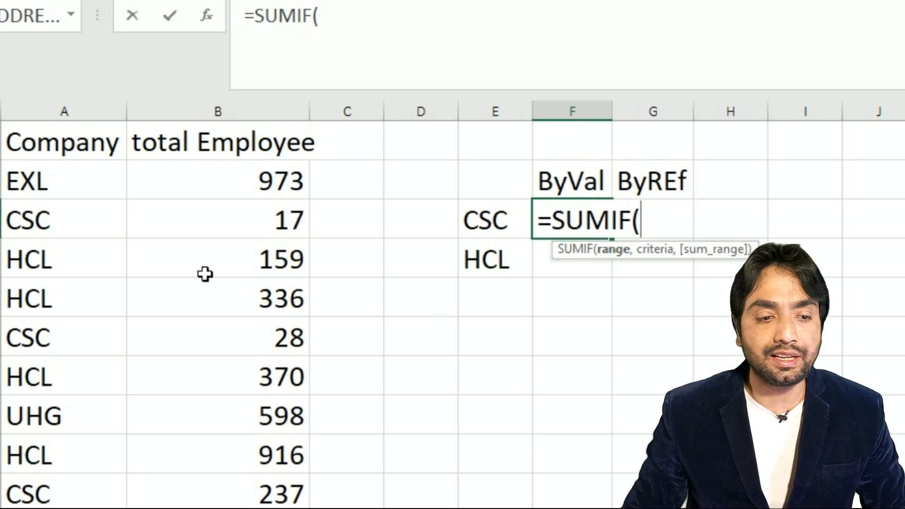
click(47, 184)
key(ctrl+shift+Down)
key(F4)
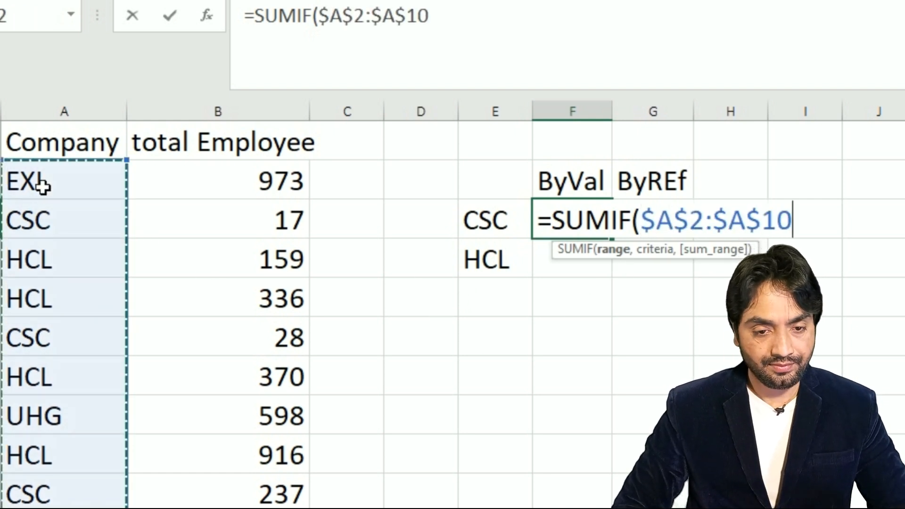
Enter the array constant {"CSC","HCL"} as the SUMIF criteria in F3
text(,)
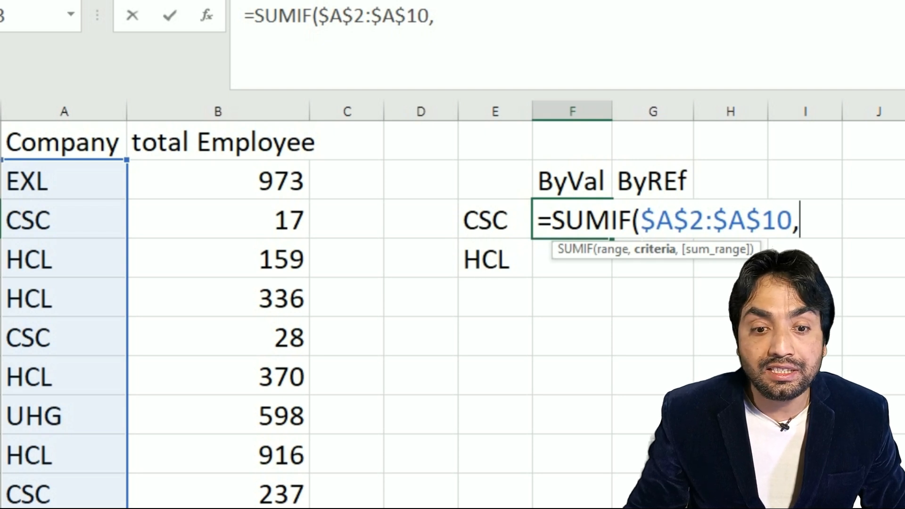
text({)
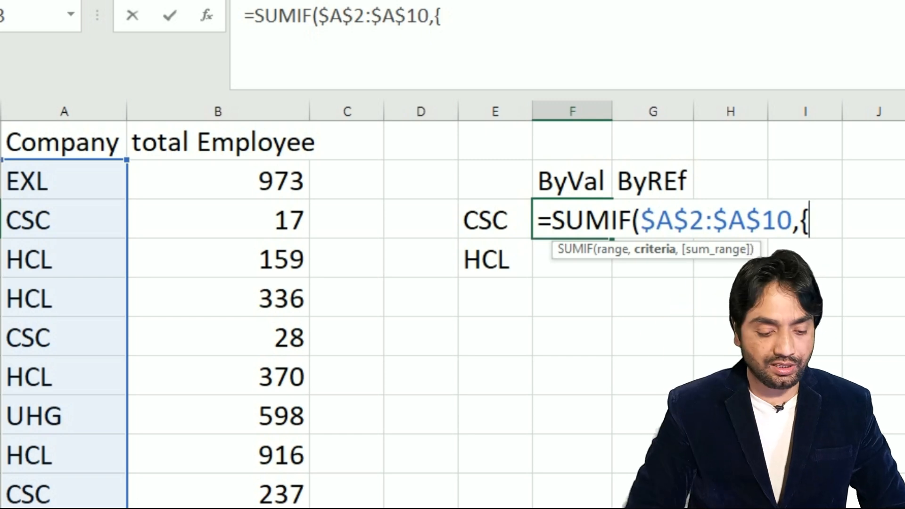
text("CSC",)
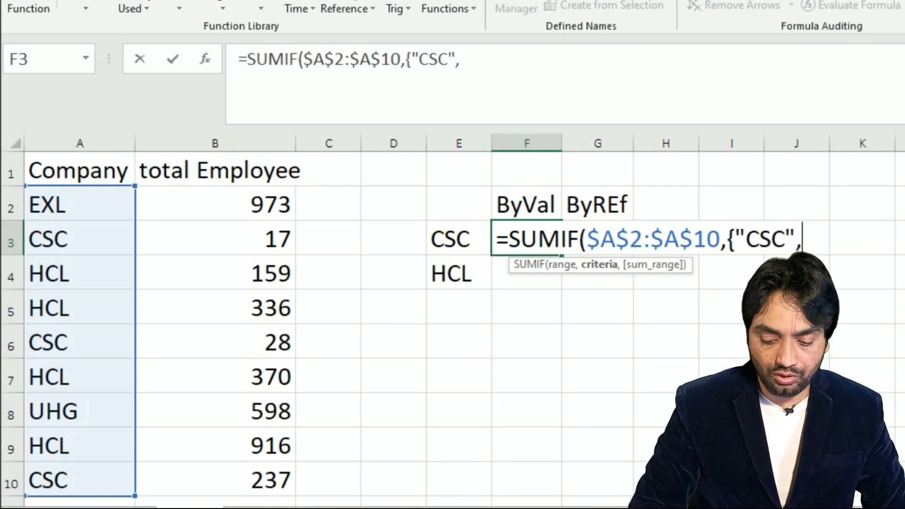
text("HC)
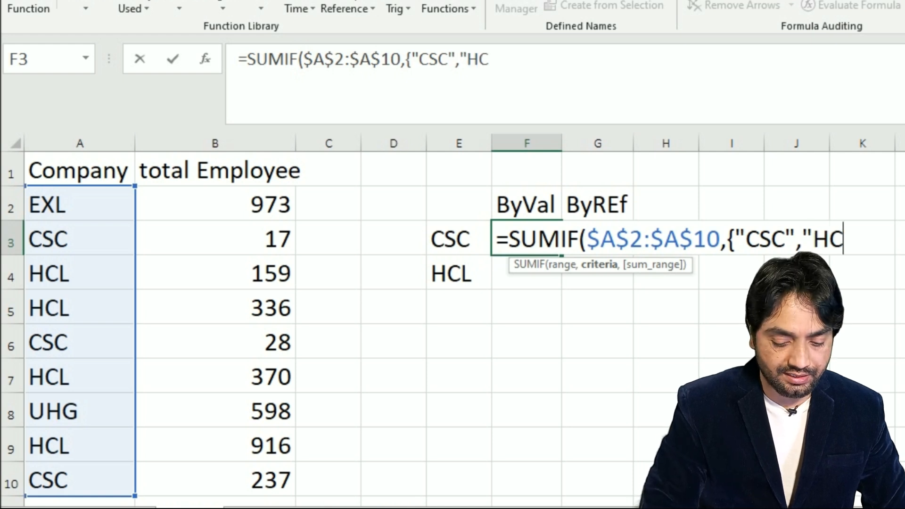
text(L"})
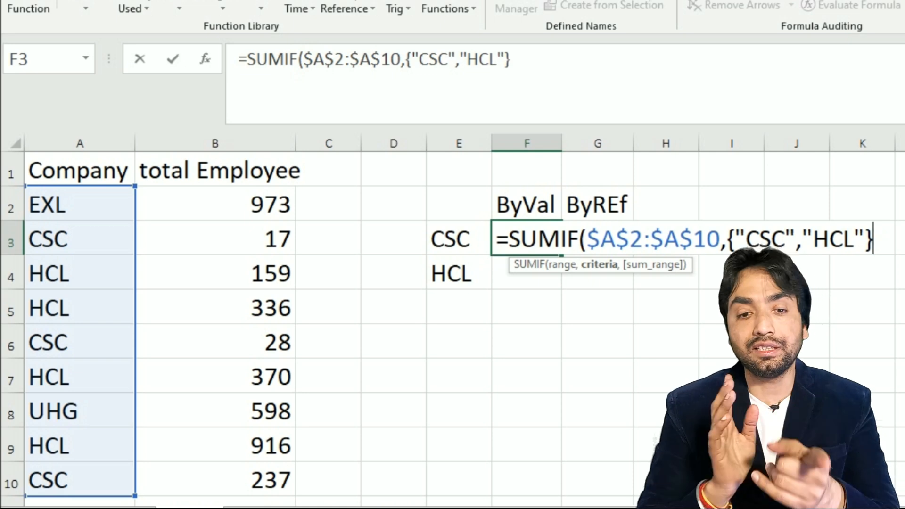
Set the SUMIF sum range to $B$2:$B$10 and enter F3 as an array formula
text(,)
click(261, 212)
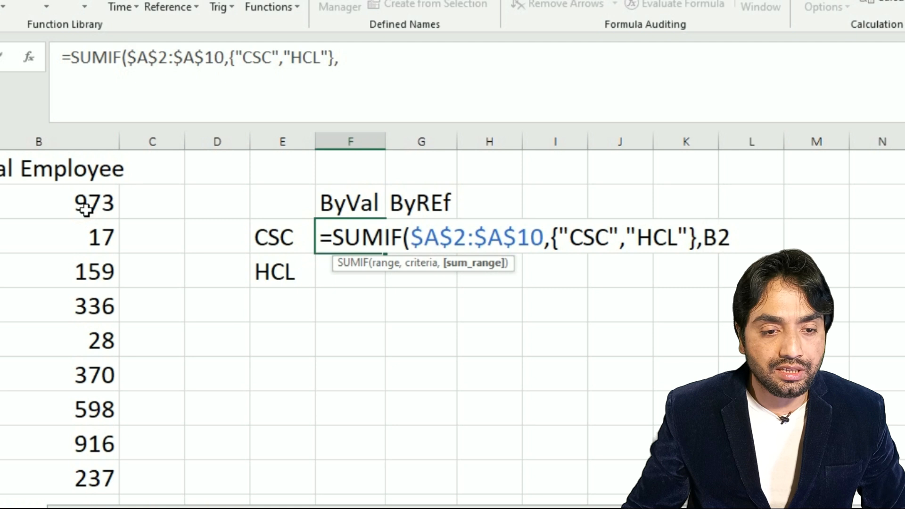
key(ctrl+shift+Down)
key(F4)
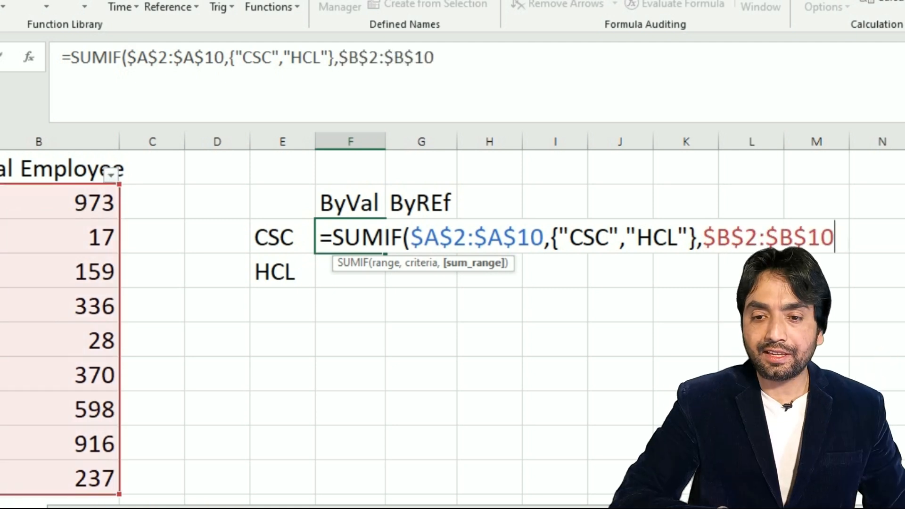
text())
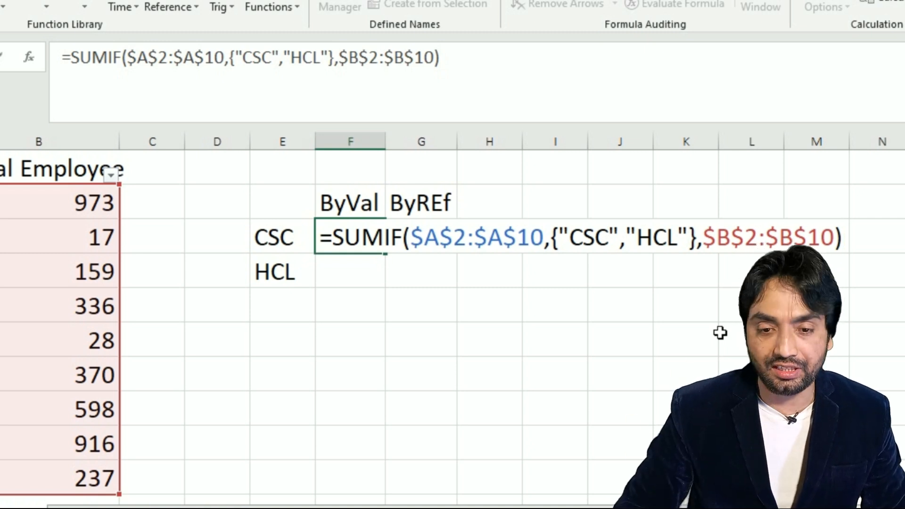
key(ctrl+shift+Return)
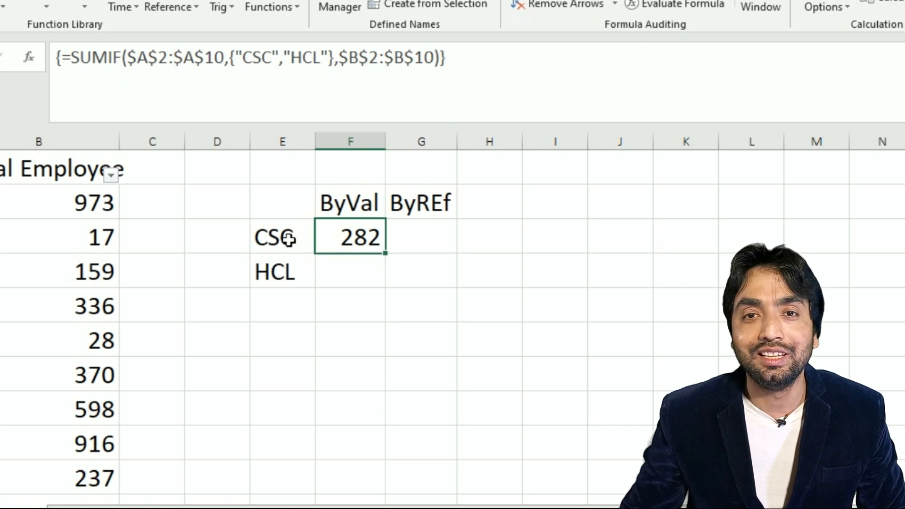
Wrap the SUMIF formula in F3 in a SUM function and enter it as an array formula
double_click(356, 237)
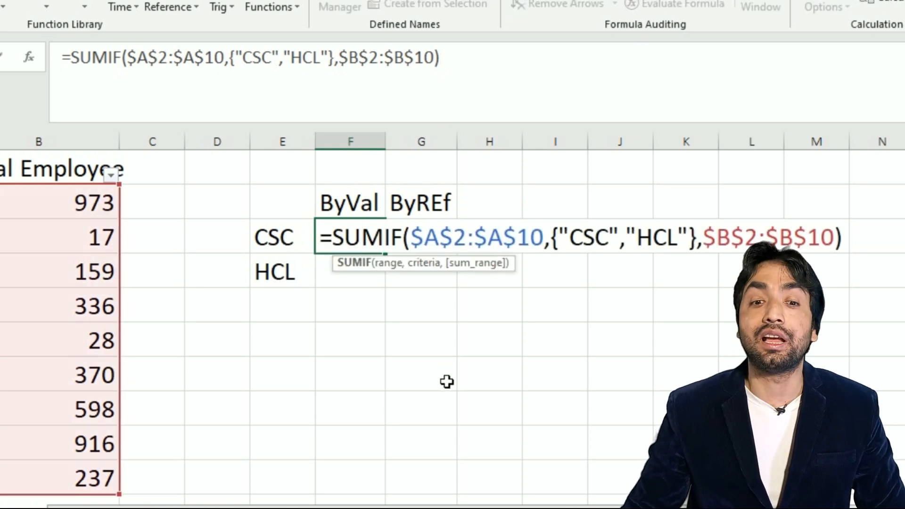
key(Escape)
double_click(349, 238)
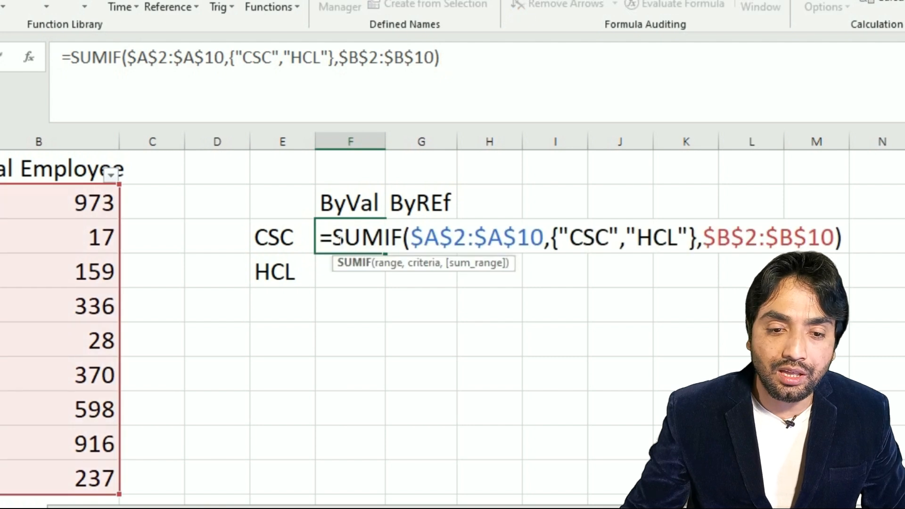
text(SUM()
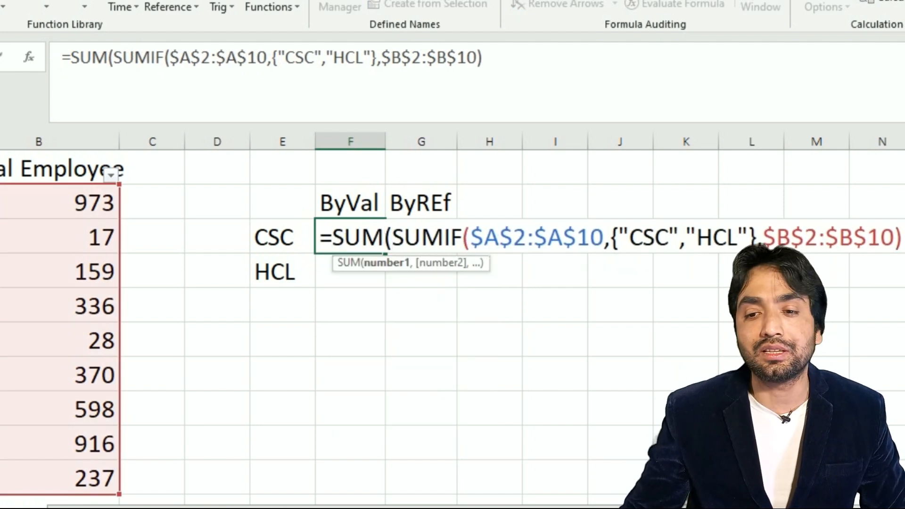
key(End)
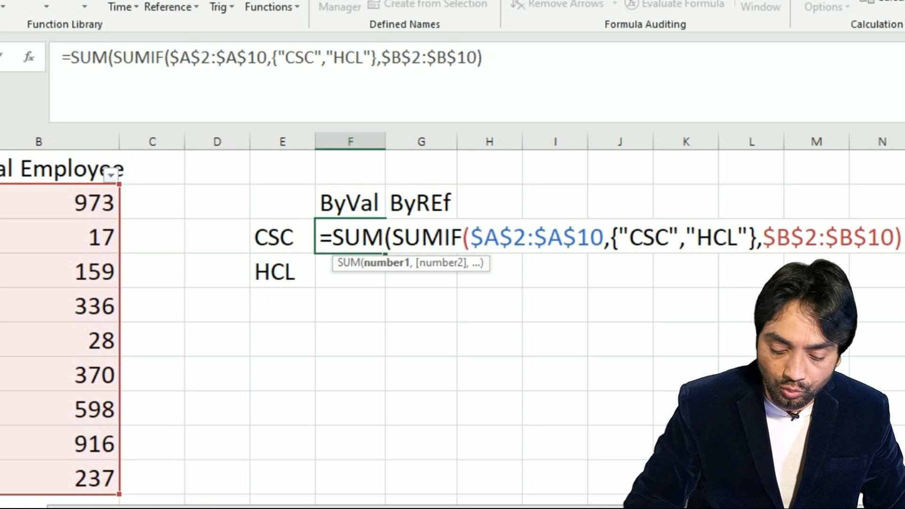
text())
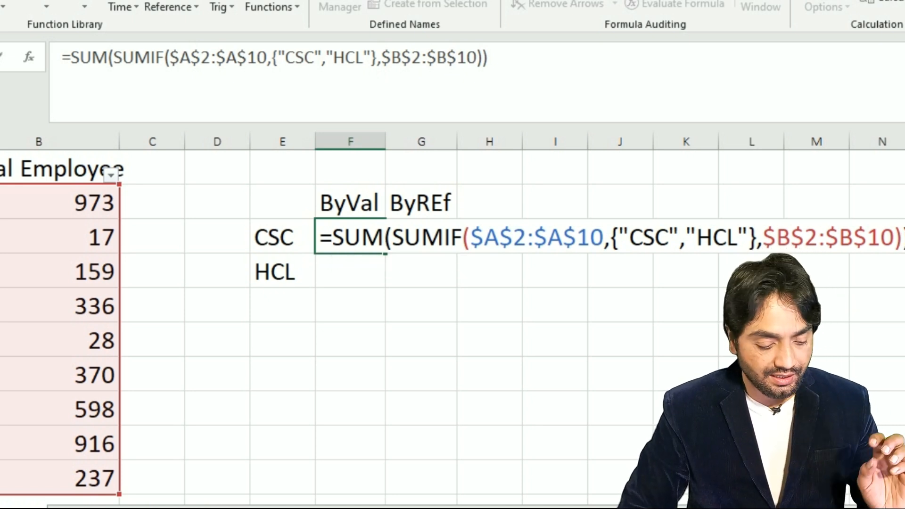
key(ctrl+shift+Return)
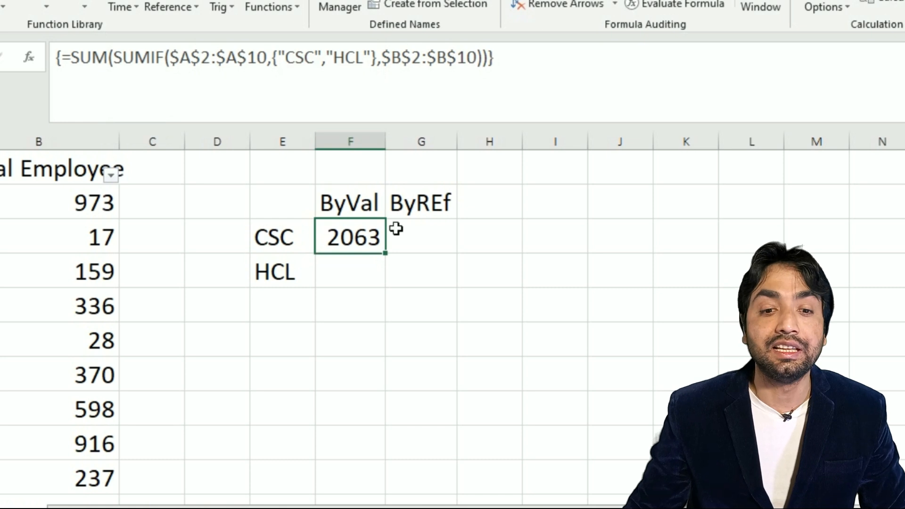
double_click(332, 237)
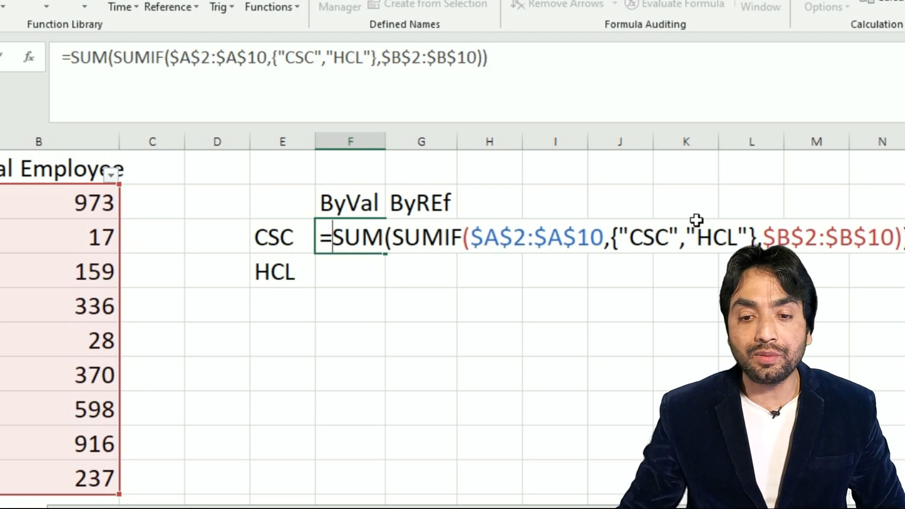
drag(629, 237, 712, 237)
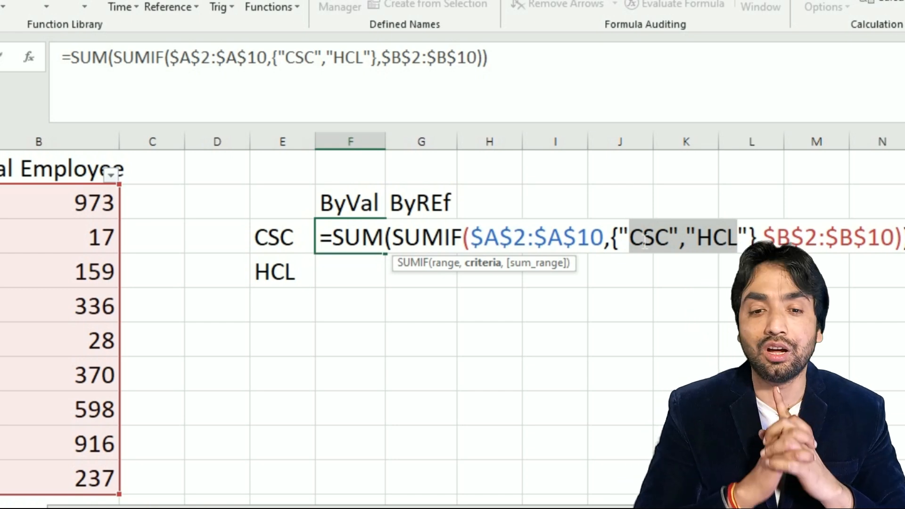
key(ctrl+shift+Return)
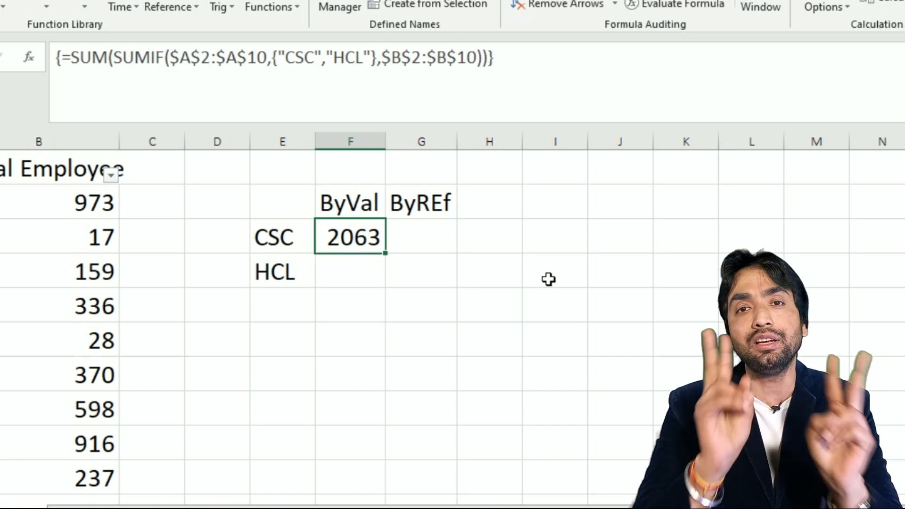
Start a SUMIF formula in G3, under ByREf, with the absolute range $A$2:$A$10
key(Right)
text(=SUMIF()
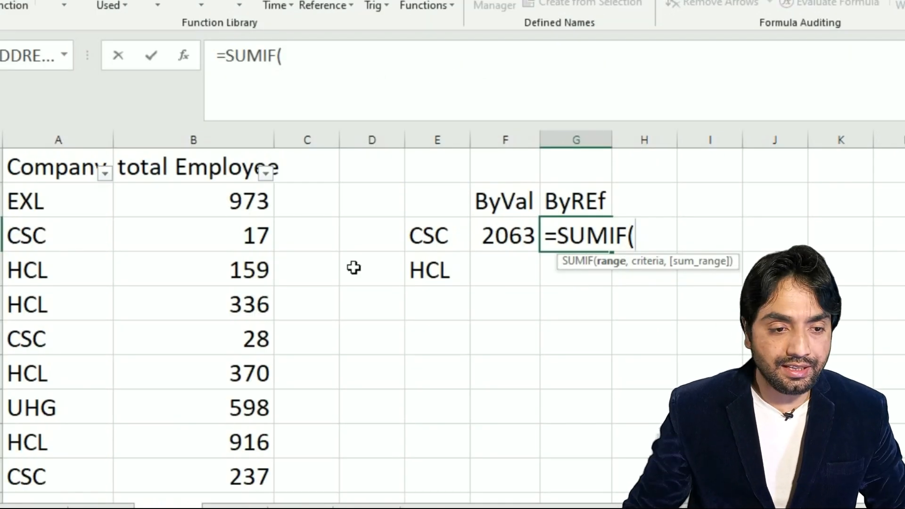
click(47, 198)
key(ctrl+shift+Down)
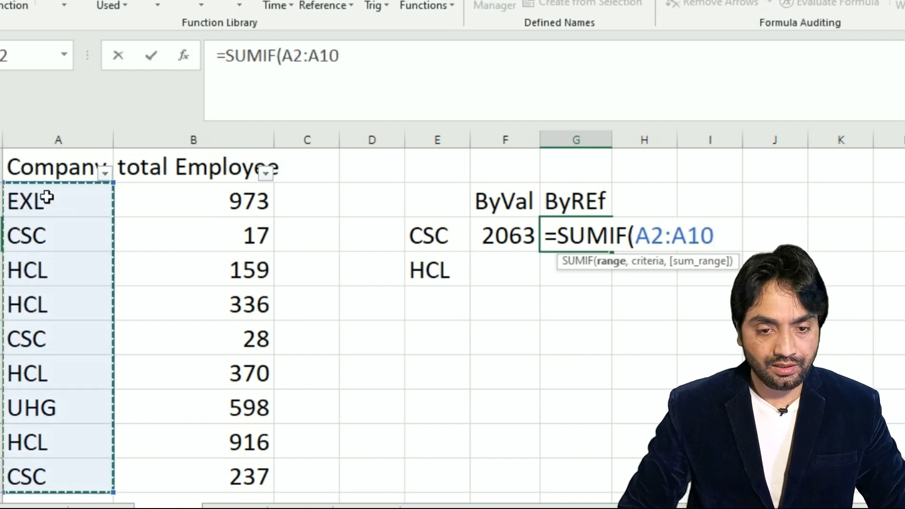
key(F4)
text(,)
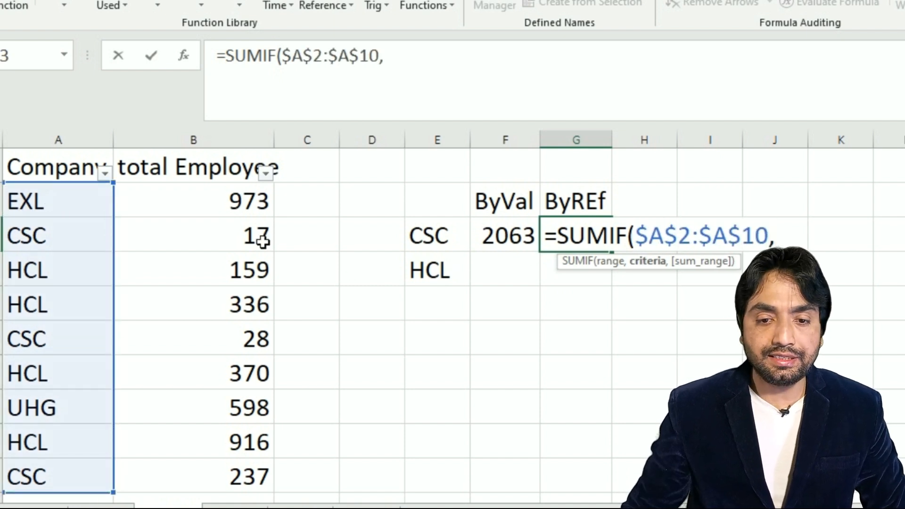
Set the G3 SUMIF criteria to E3:E4 and its sum range to $B$2:$B$10, and enter the formula
drag(427, 238, 436, 271)
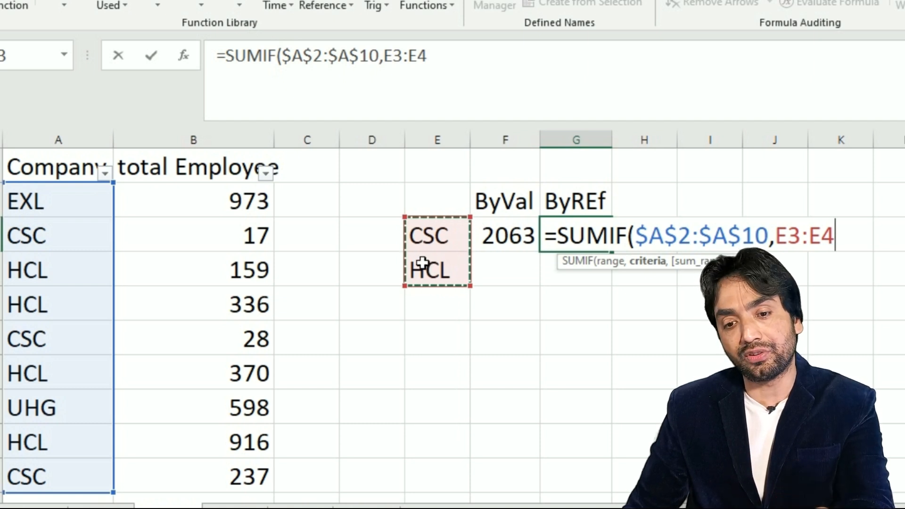
text(,)
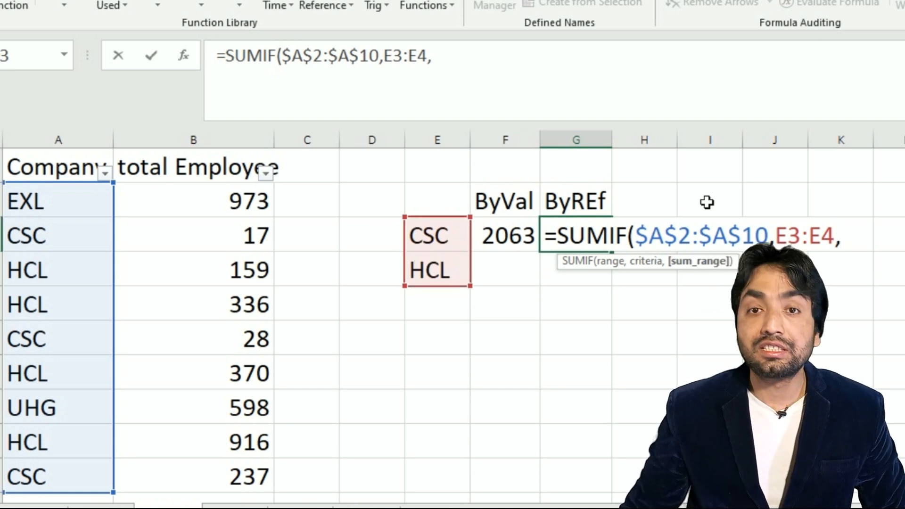
click(245, 201)
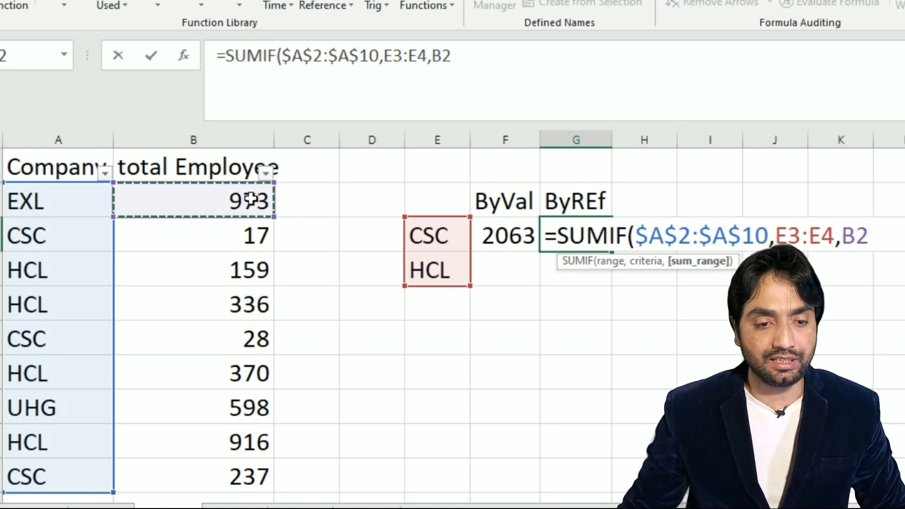
key(ctrl+shift+Down)
key(F4)
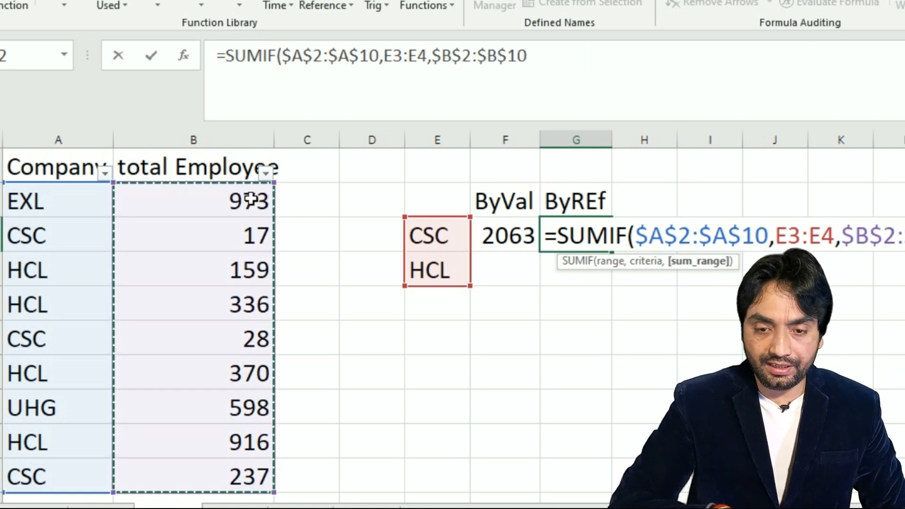
text())
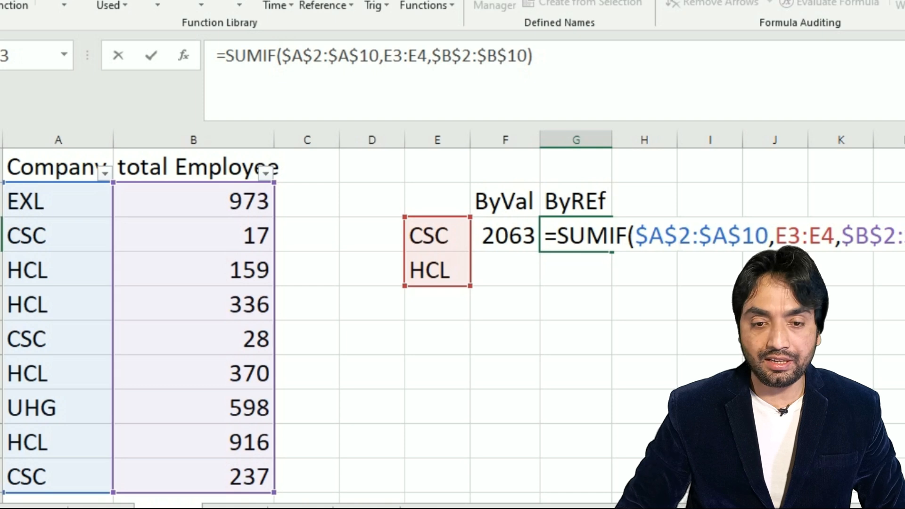
key(Return)
Wrap the SUMIF formula in G3 in a SUM function and enter it as an array formula
double_click(587, 236)
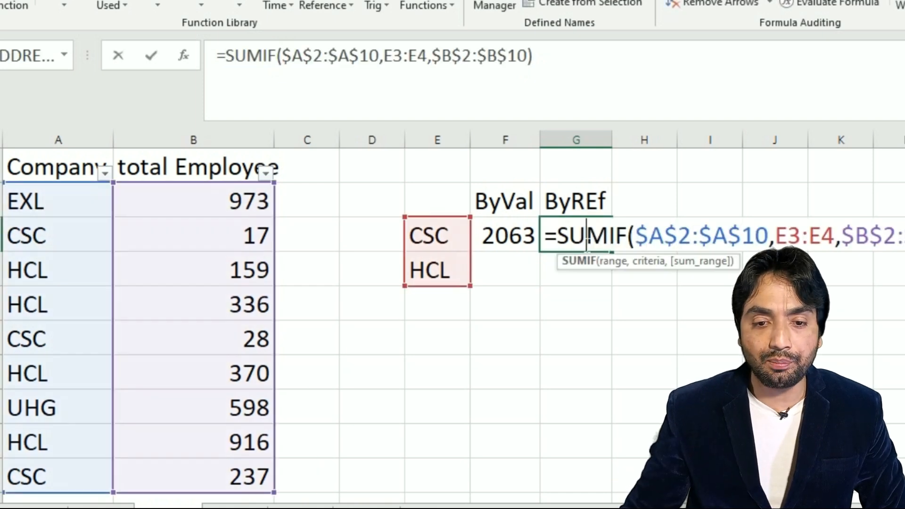
click(559, 241)
text(SUM()
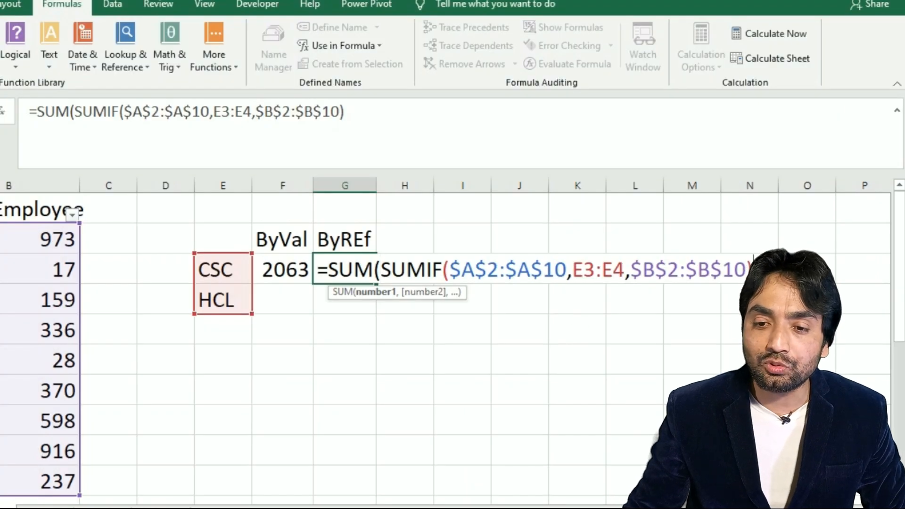
text())
key(Return)
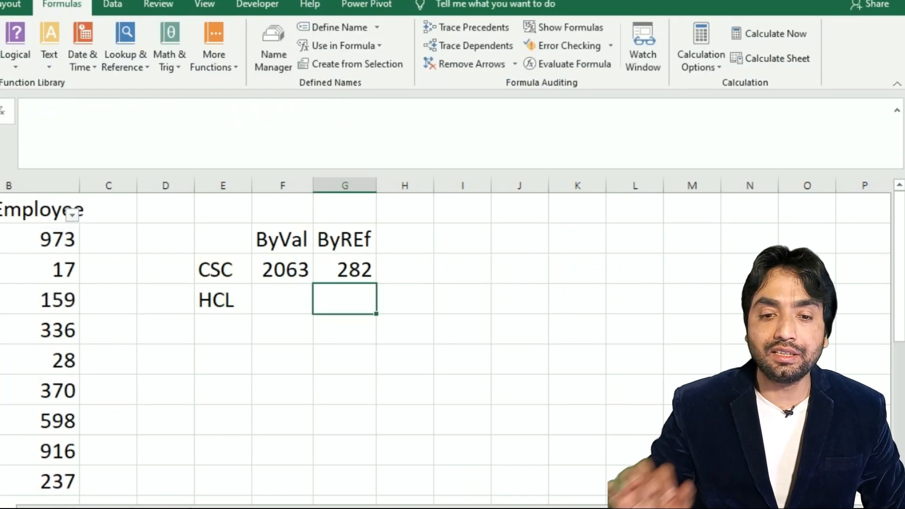
double_click(334, 274)
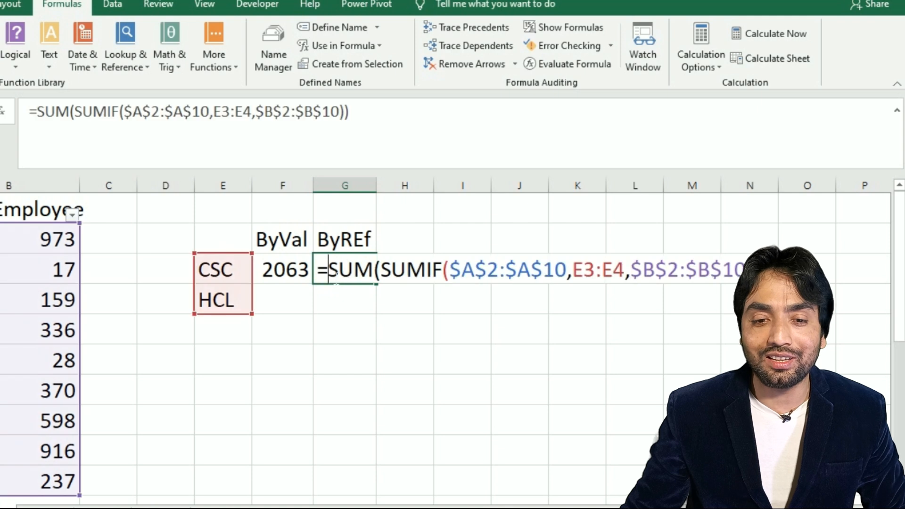
key(ctrl+shift+Return)
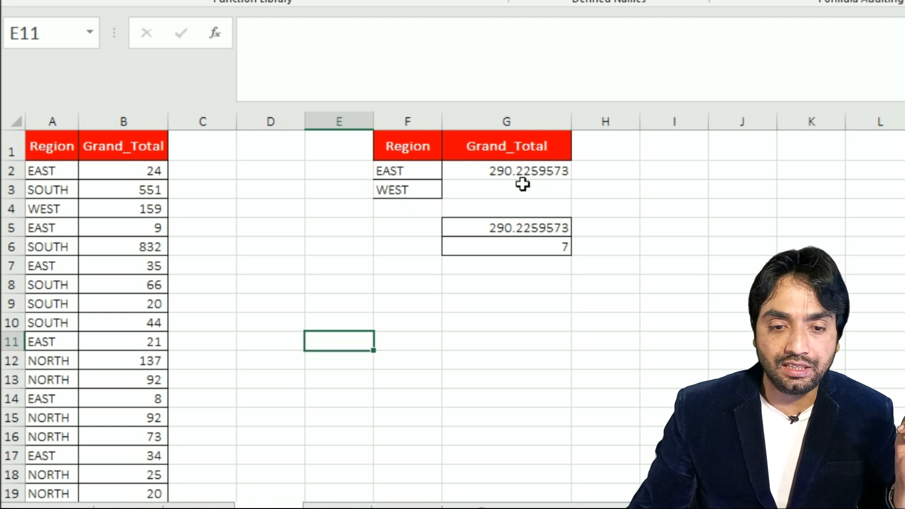
Examine the array formulas in G2, G5 and G6 of the Region and Grand_Total sheet, including the COUNTIF criteria
double_click(513, 172)
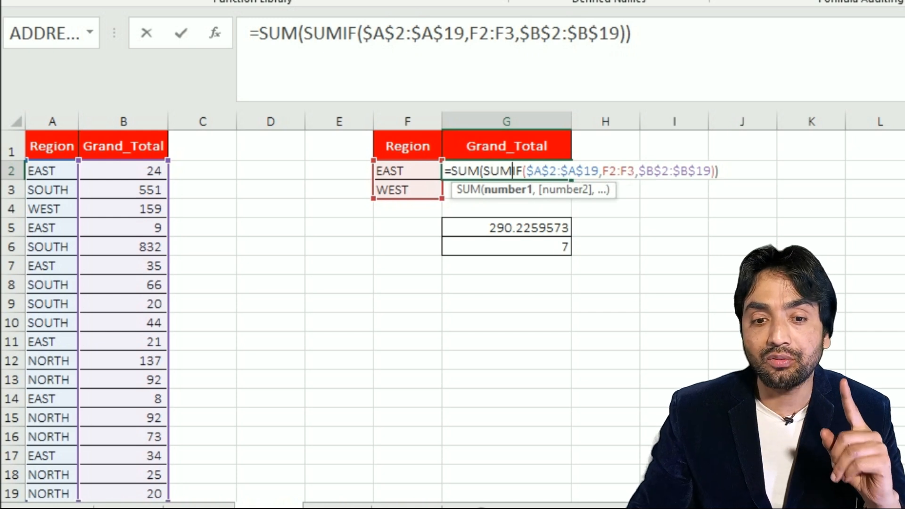
key(ctrl+shift+Return)
click(519, 236)
double_click(513, 228)
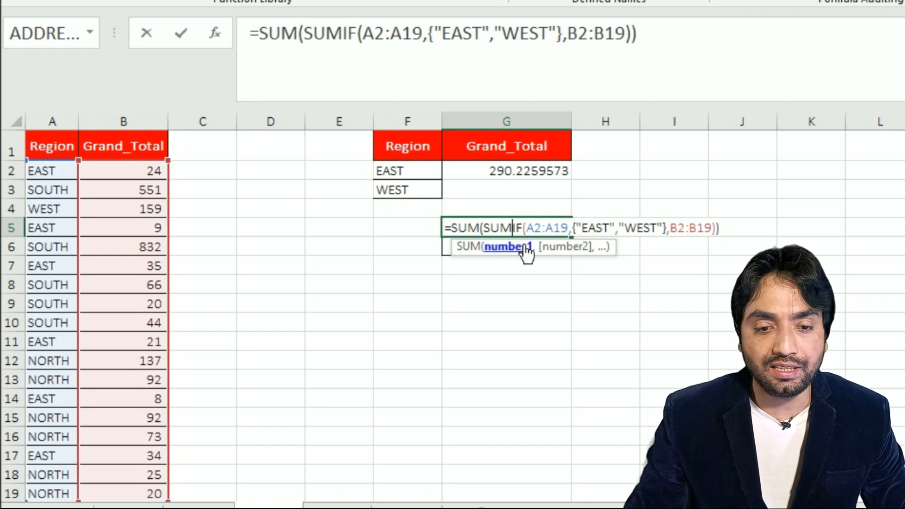
key(ctrl+shift+Return)
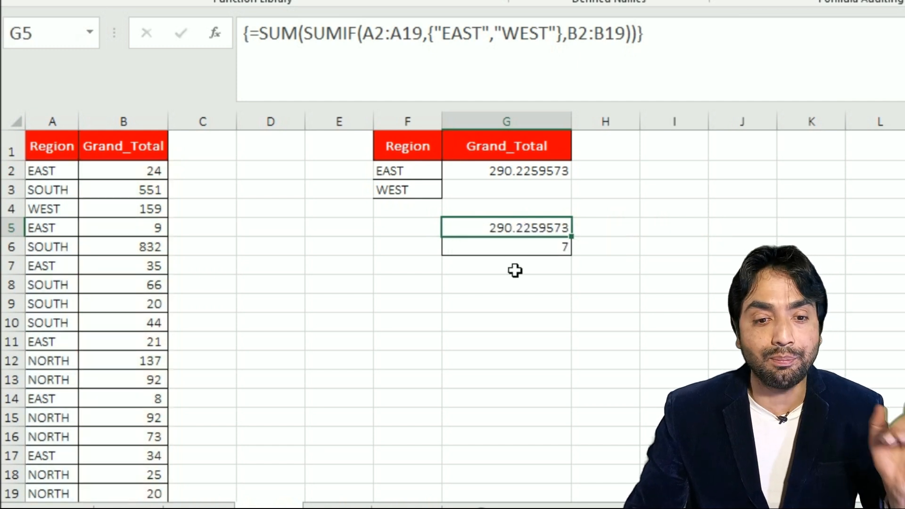
click(518, 251)
double_click(514, 249)
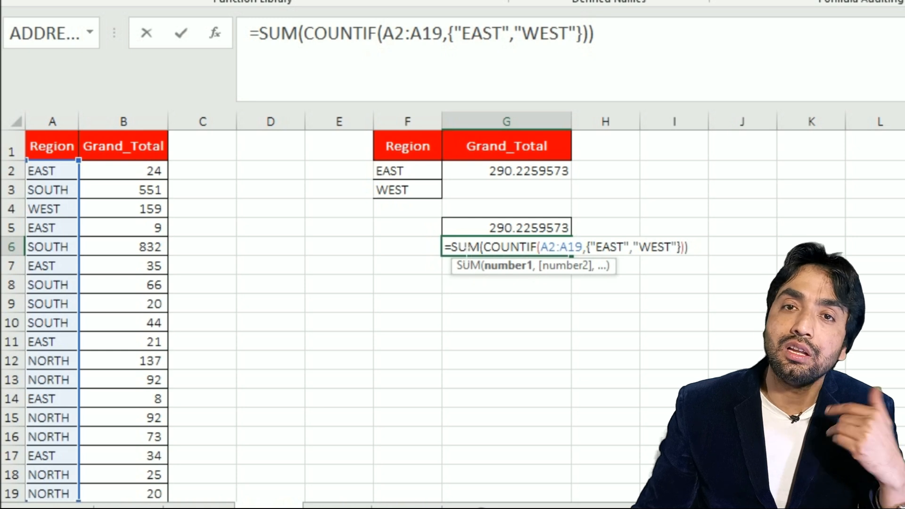
drag(595, 247, 685, 247)
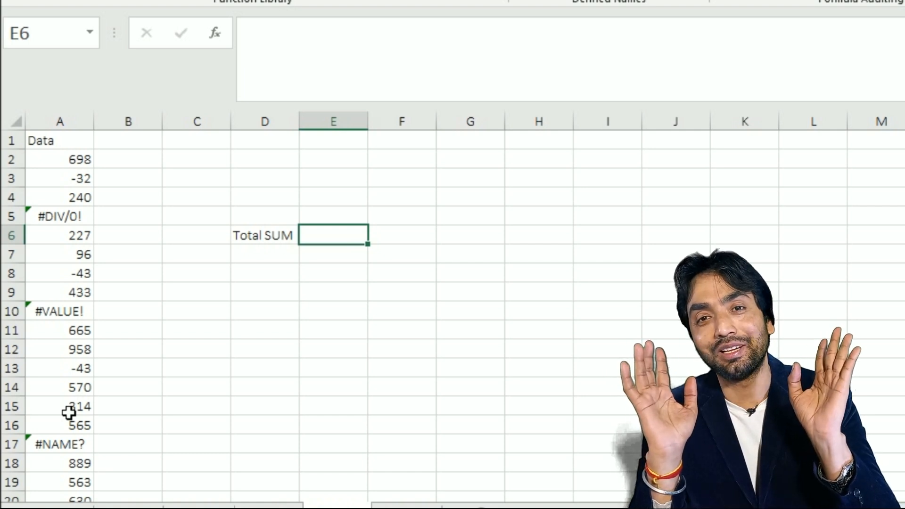
Try to total the Data column in E6 with =SUM(A2:A25), and clear the cell
text(=SUM()
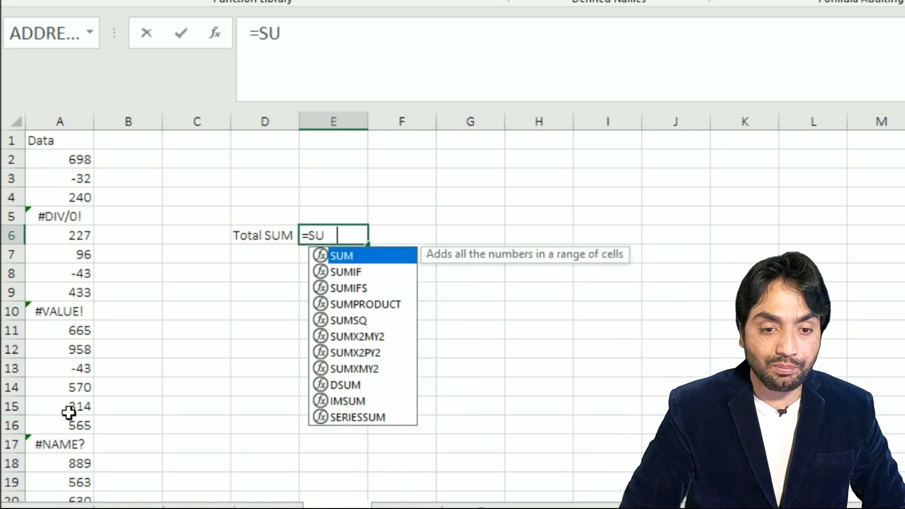
click(72, 160)
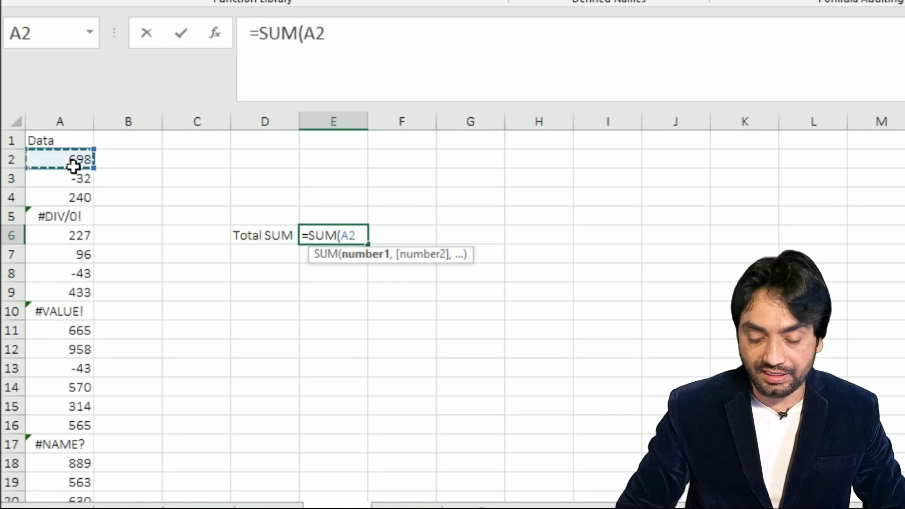
key(ctrl+shift+Down)
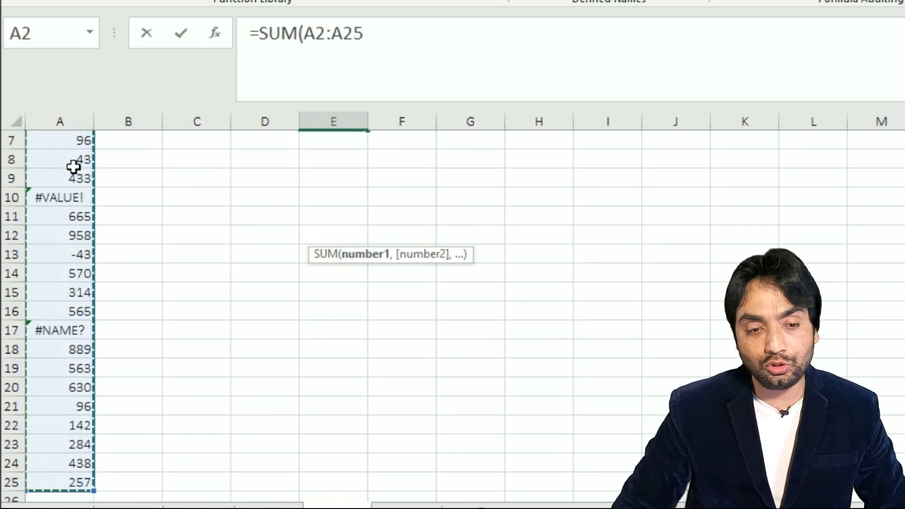
key(Return)
key(Up)
key(Up)
key(Up)
key(Down)
key(Down)
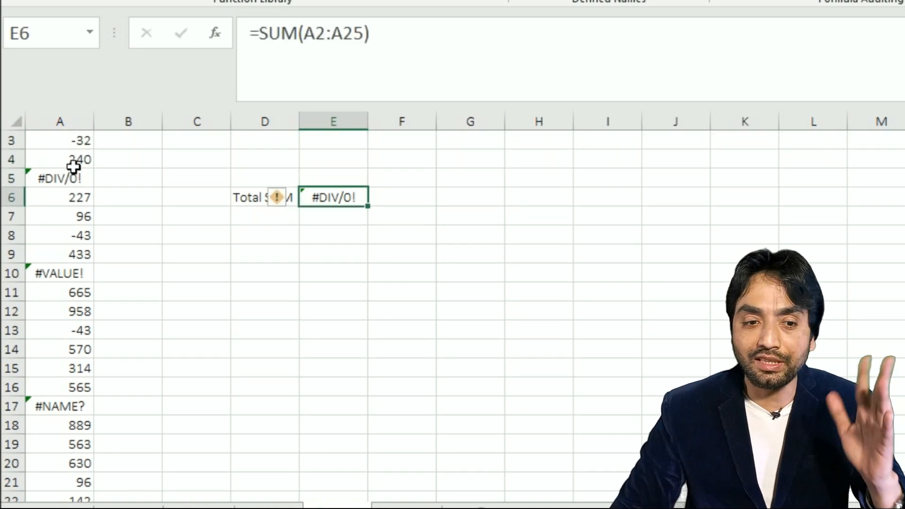
key(Delete)
key(Up)
key(Up)
key(Up)
key(Up)
key(Up)
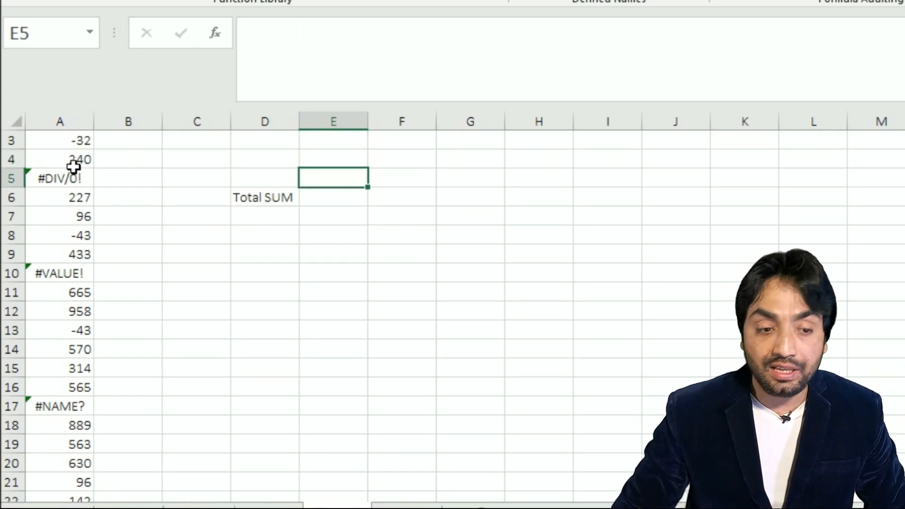
key(Down)
key(Down)
key(Down)
key(Down)
key(Down)
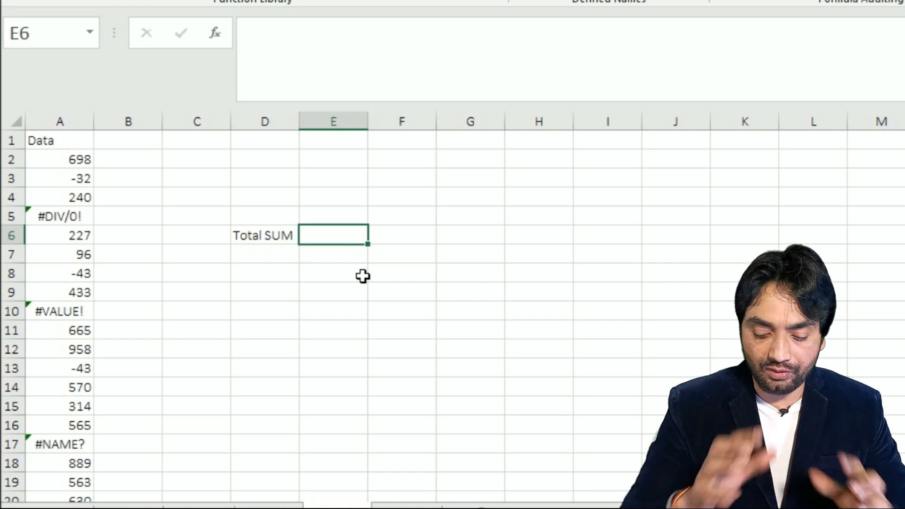
Start a SUMIF formula in E6 with the absolute range $A$2:$A$25 of the Data column
text(=sum)
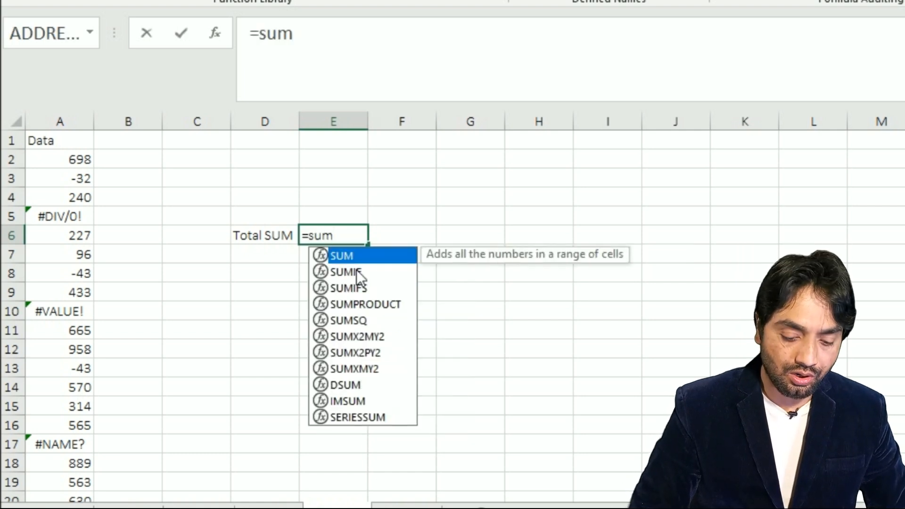
text(if)
key(Tab)
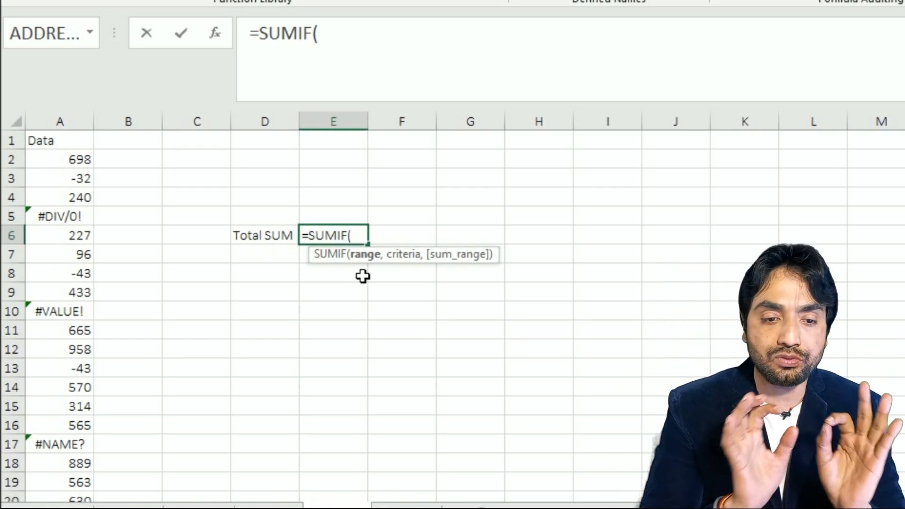
click(47, 164)
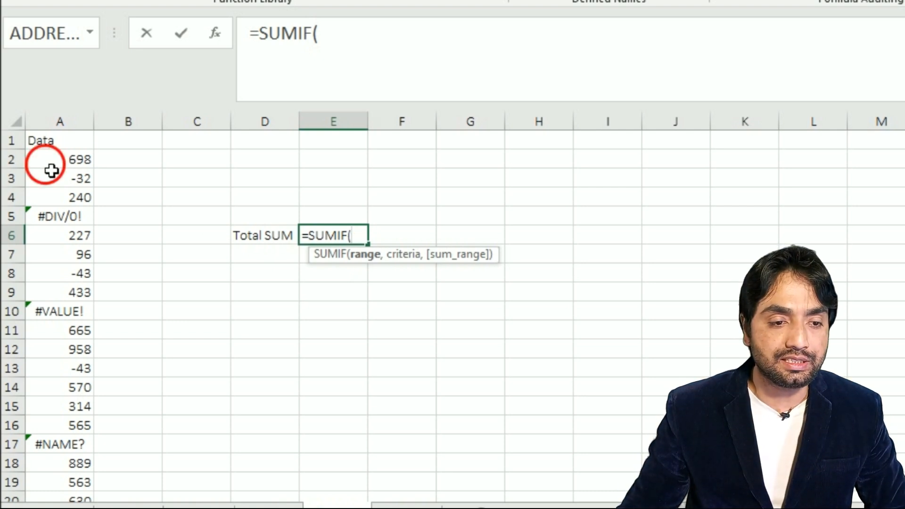
key(ctrl+shift+Down)
key(F4)
text(,)
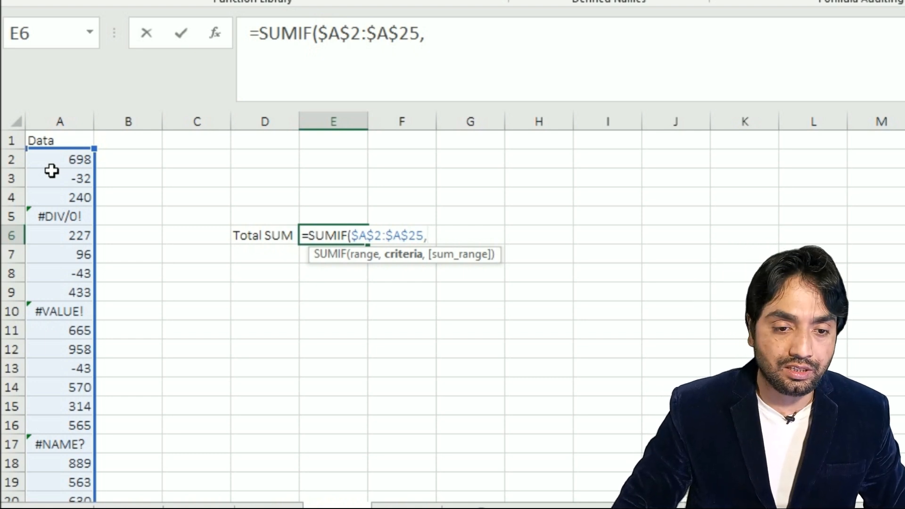
Set the SUMIF criteria in E6 to ">-9E+307" so that error values are ignored
text(")
text(>-9E)
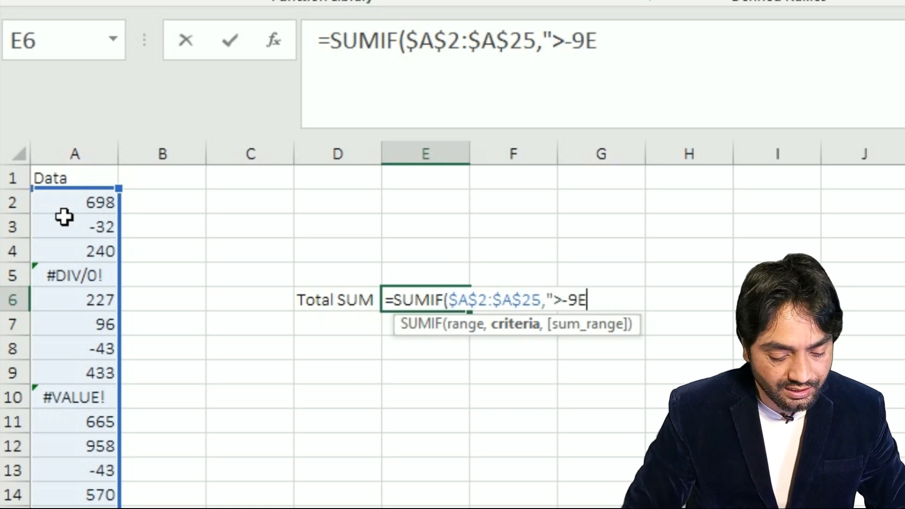
text(+307)
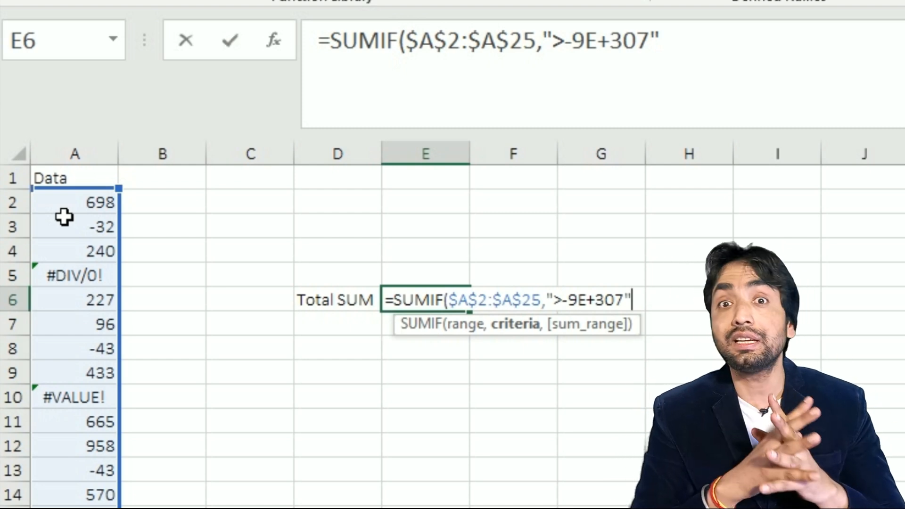
text(,)
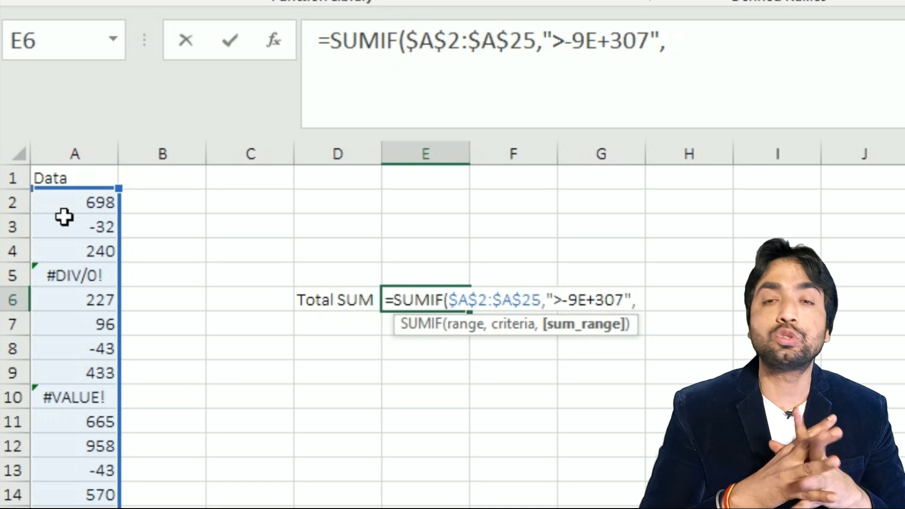
Set the SUMIF sum range to $A$2:$A$25, enter the formula in E6 and review it
click(65, 208)
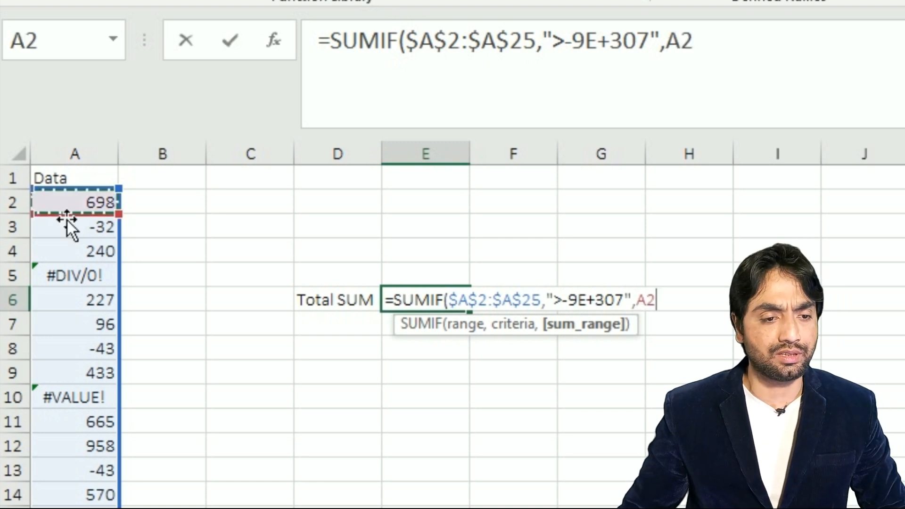
key(ctrl+shift+Down)
key(F4)
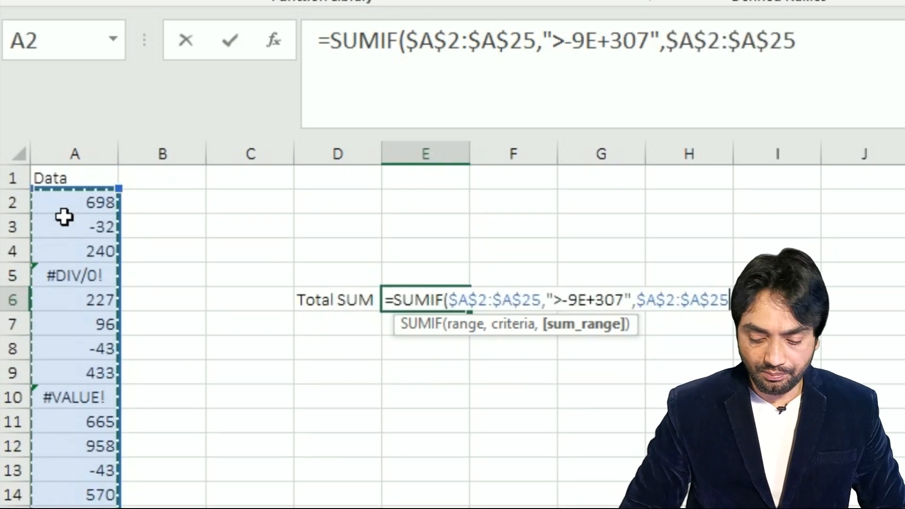
text())
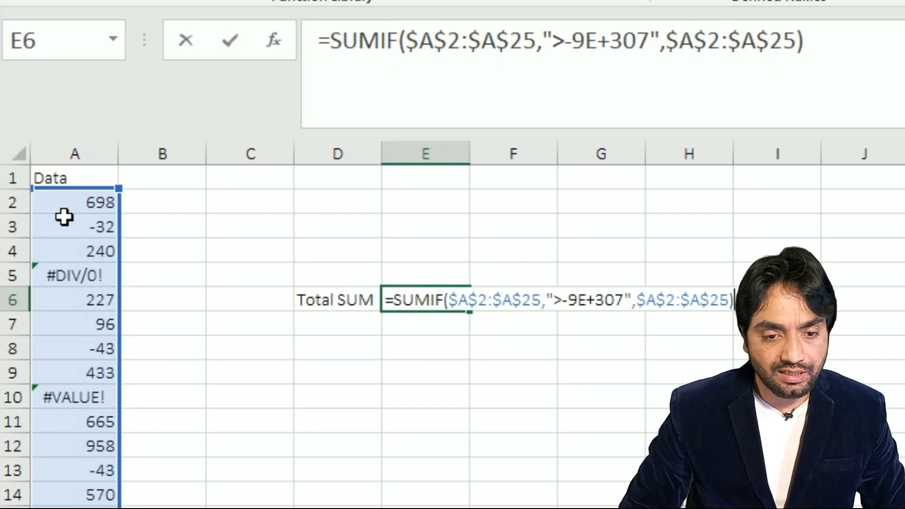
key(Return)
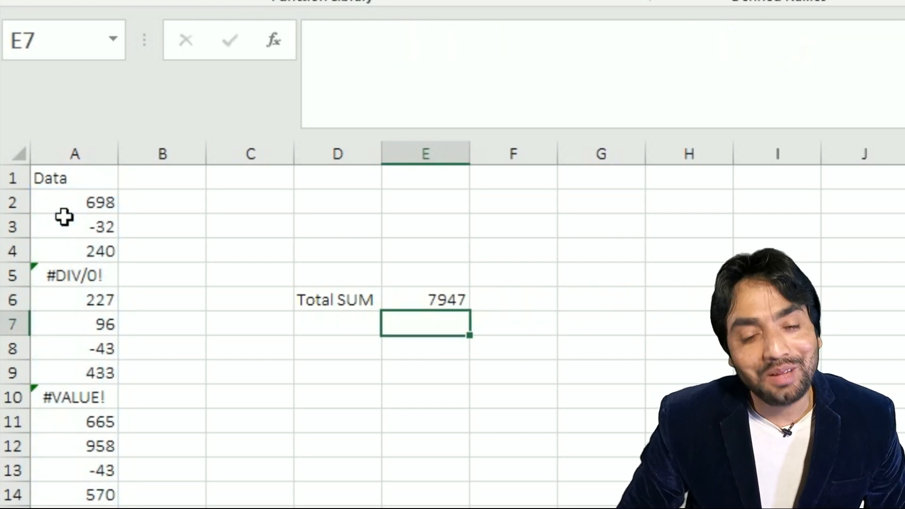
double_click(463, 307)
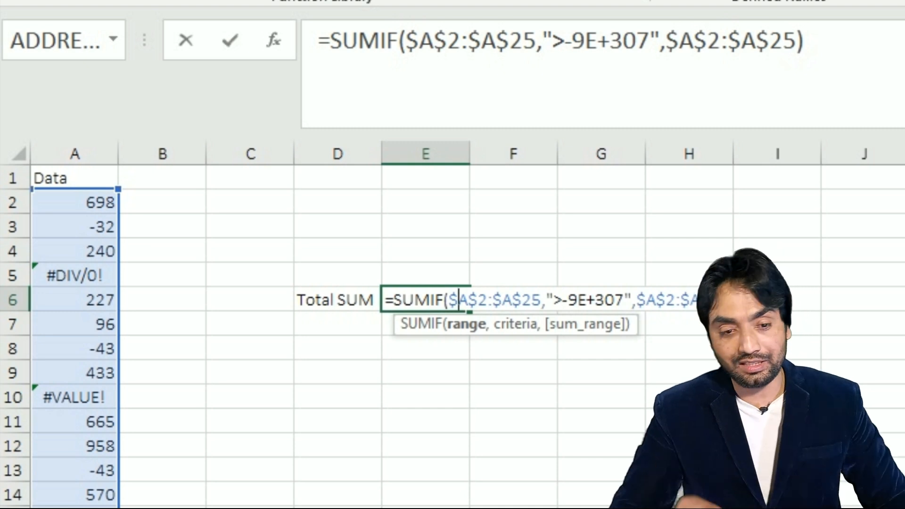
key(ctrl+Return)
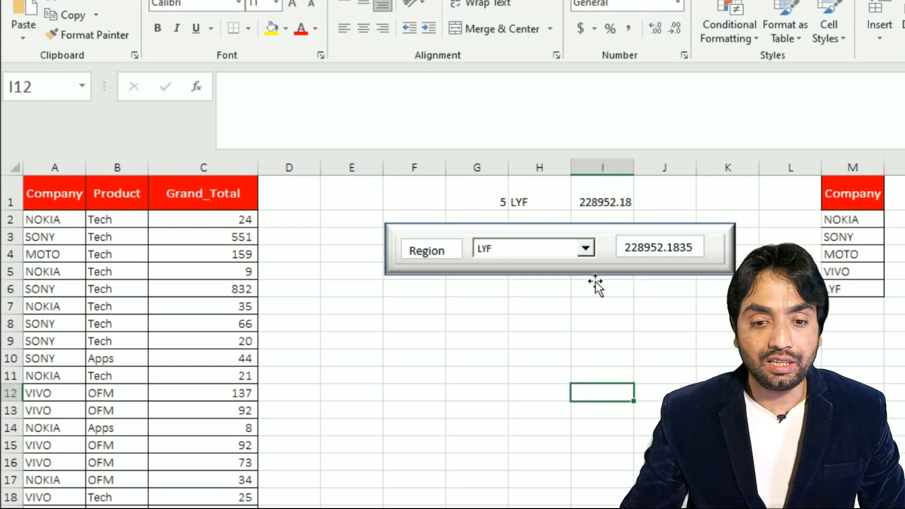
Check how the total responds to choosing NOKIA, SONY and MOTO in the finished Region drop-down
click(586, 249)
click(531, 263)
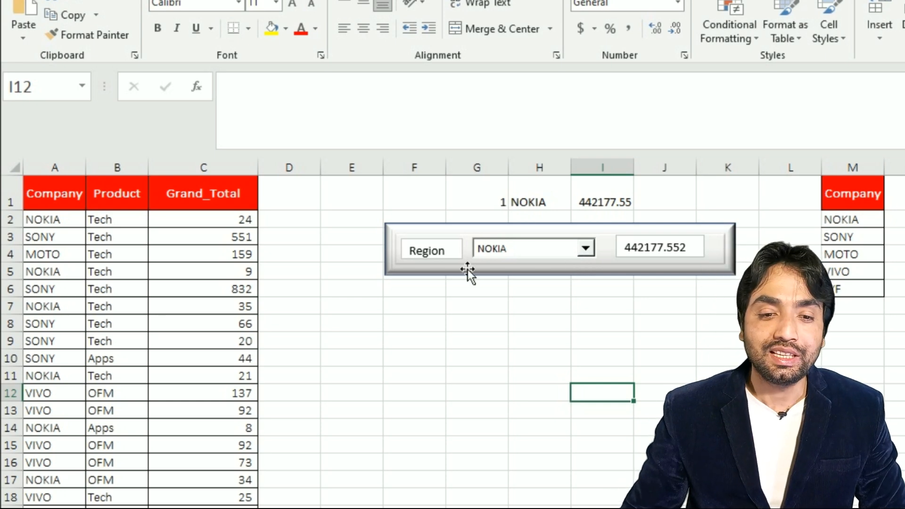
click(586, 248)
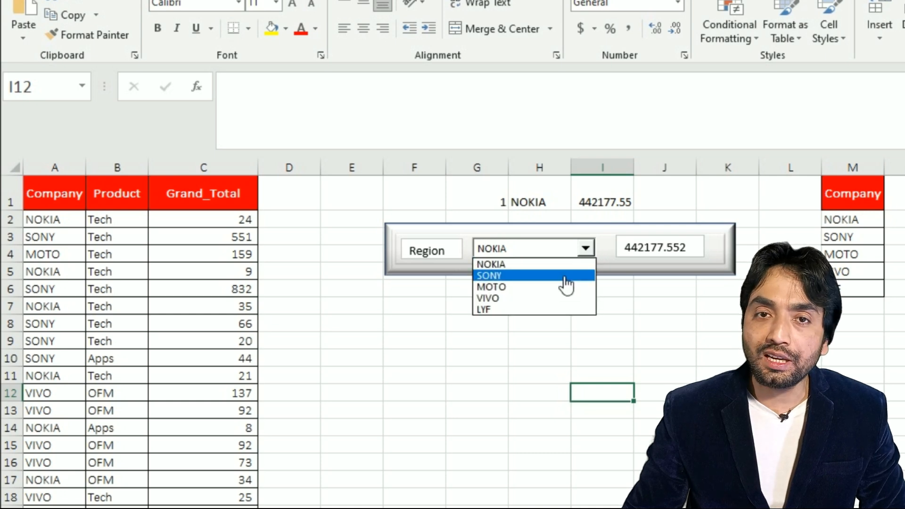
click(511, 276)
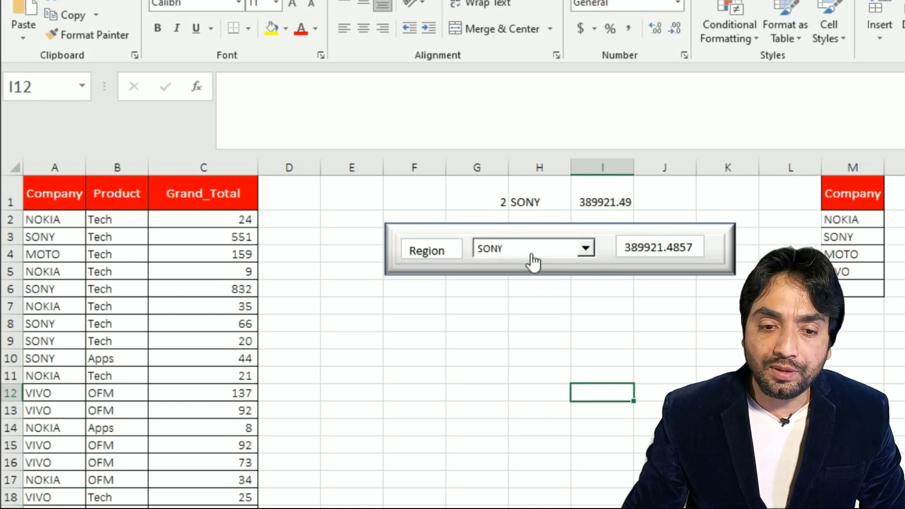
click(585, 248)
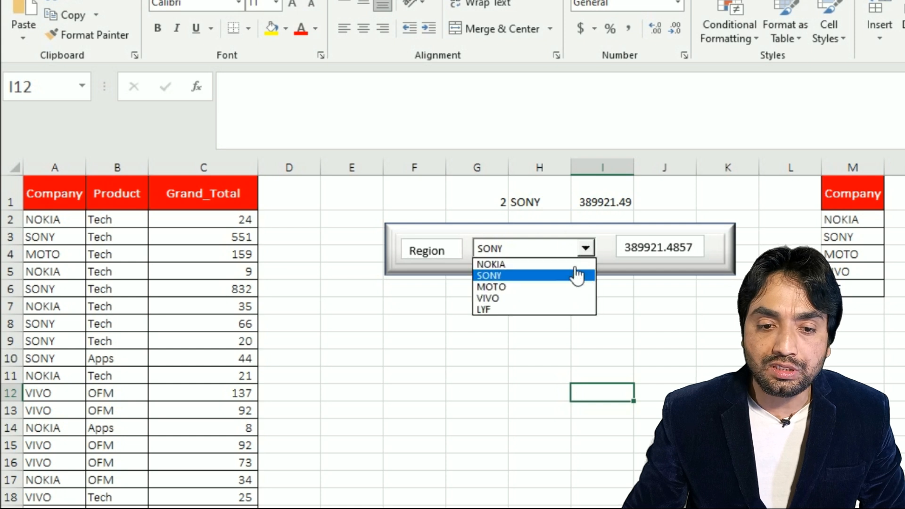
click(500, 287)
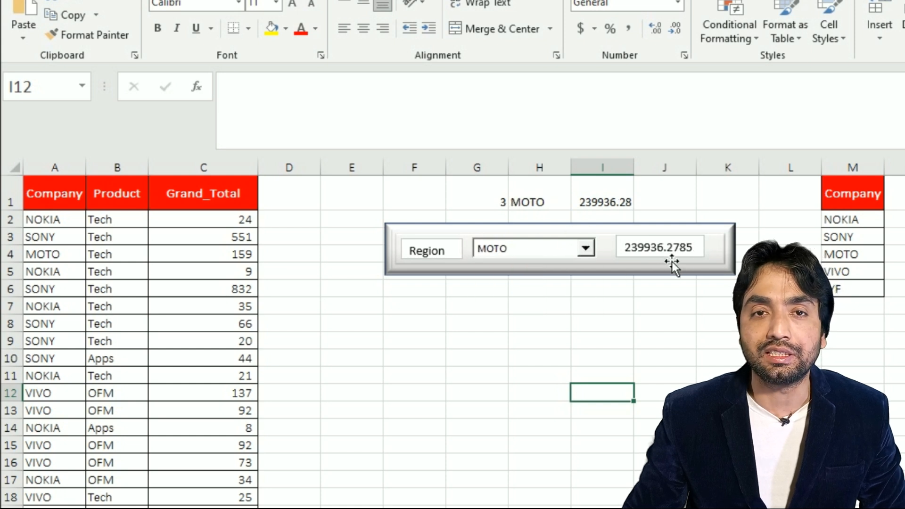
click(585, 248)
click(522, 276)
click(595, 257)
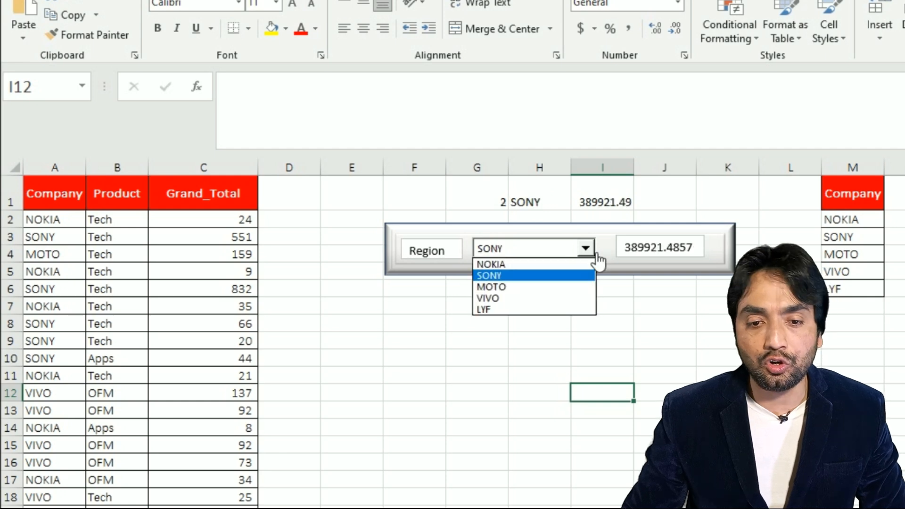
click(546, 288)
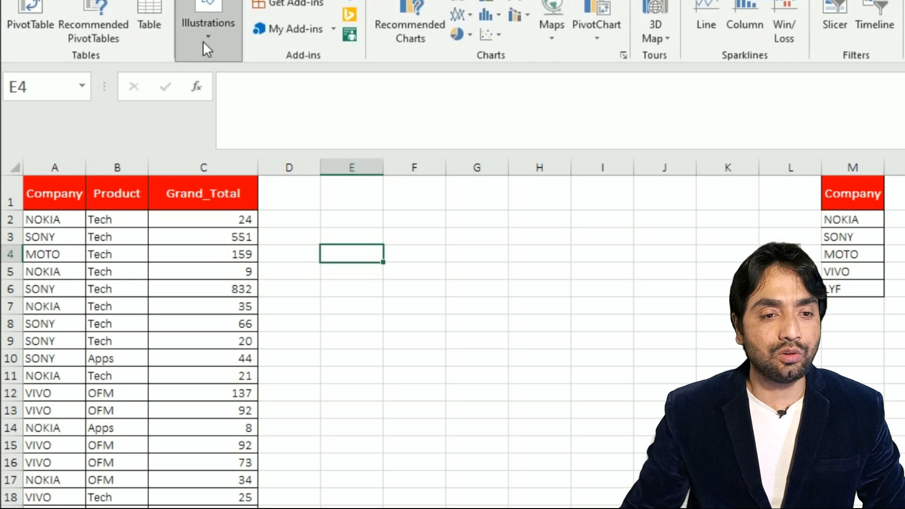
Draw a wide rounded rectangle across columns E to K, over about rows 5 to 8
click(202, 41)
click(240, 113)
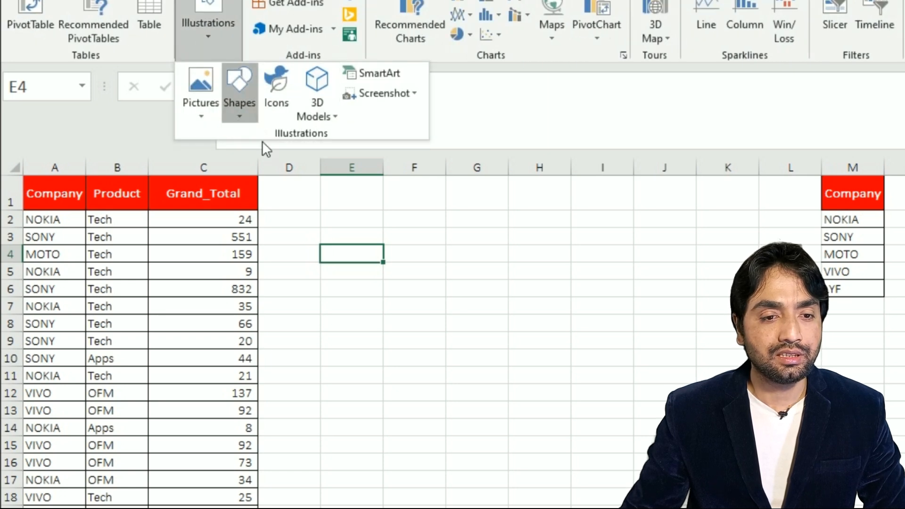
click(318, 153)
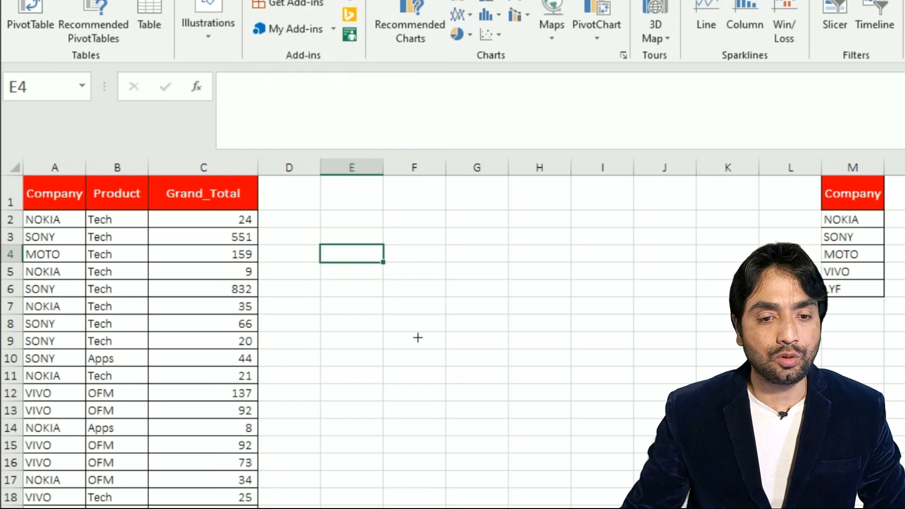
mouse_move(356, 273)
mouse_down()
mouse_move(663, 330)
mouse_move(738, 331)
mouse_up()
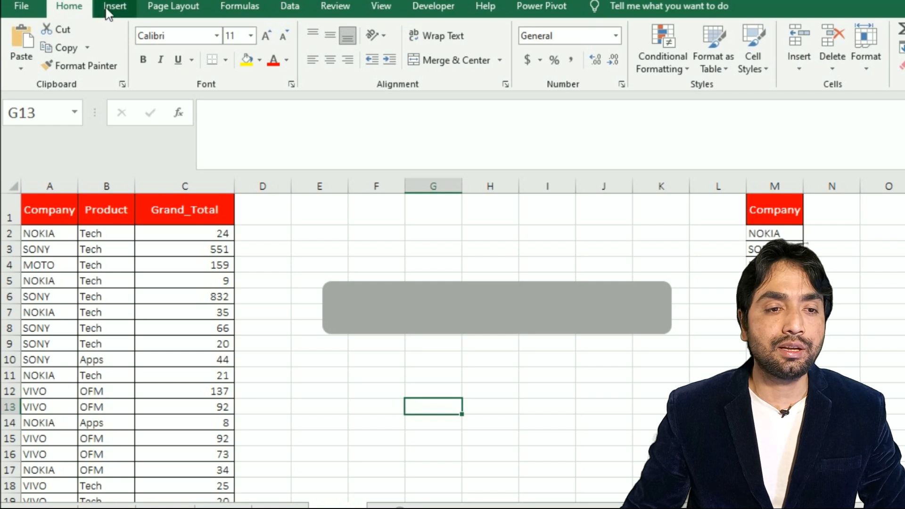
Add a text box reading "Company" at the left end of the rounded rectangle
click(109, 8)
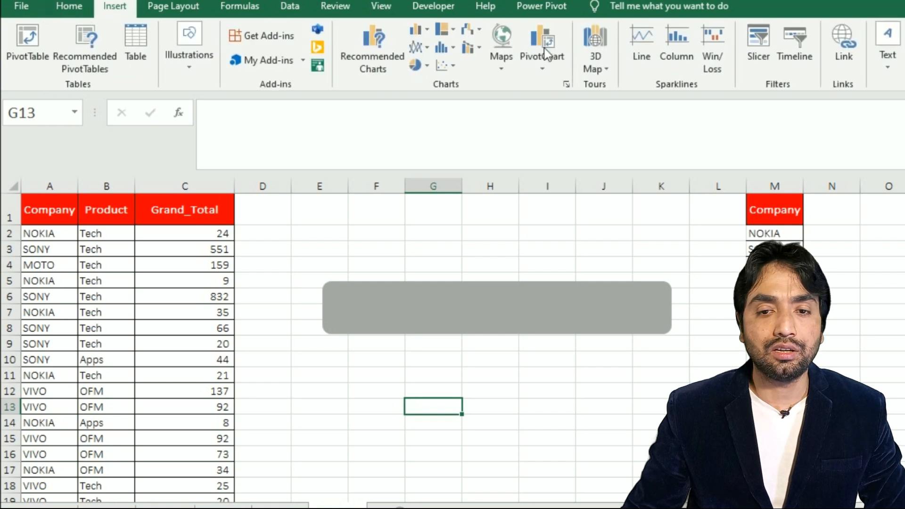
click(887, 56)
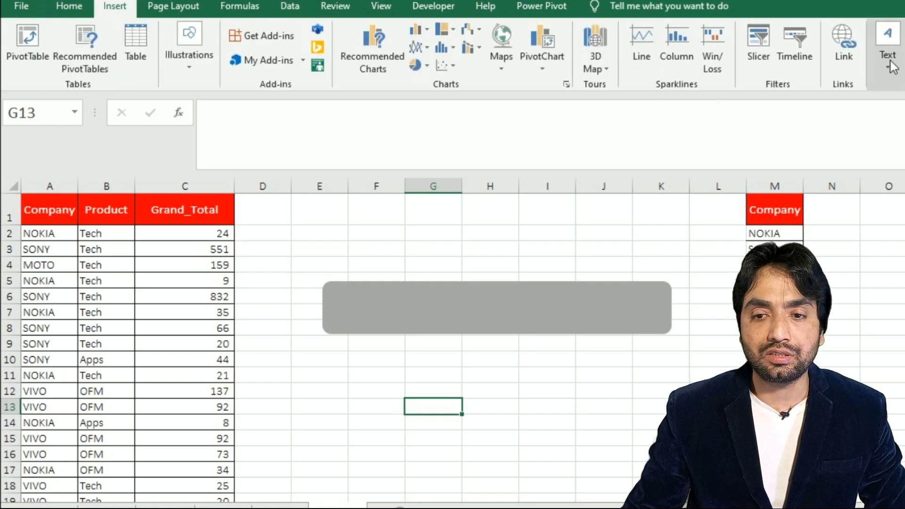
click(888, 126)
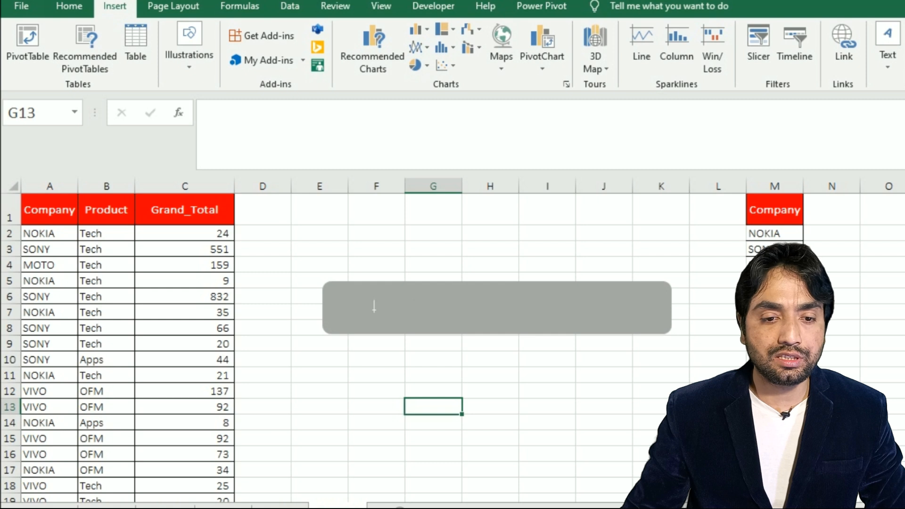
drag(333, 302, 416, 330)
text(Company)
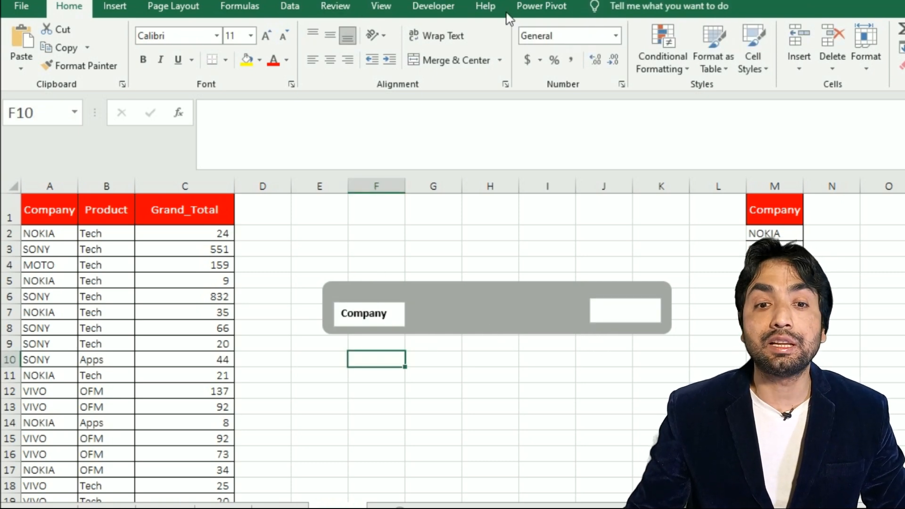
Draw a combo box form control on the rounded rectangle, between the Company label and the empty text box
click(433, 6)
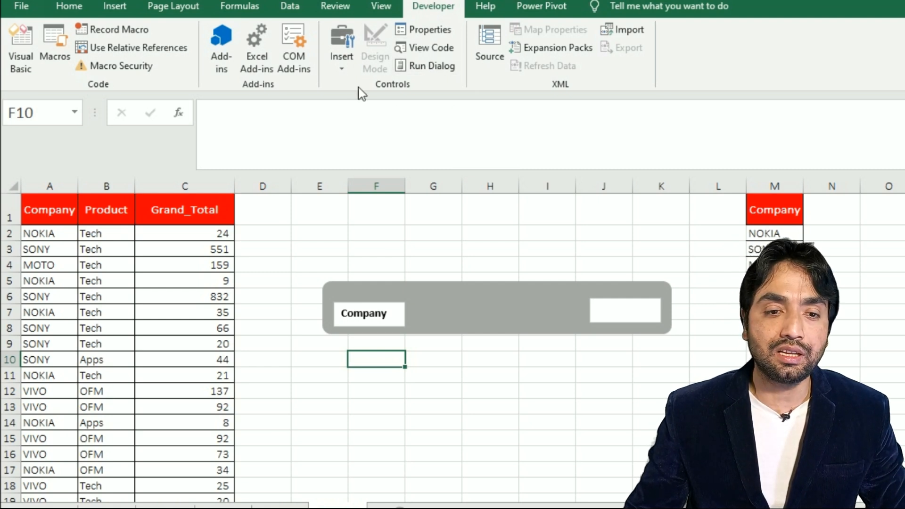
click(341, 66)
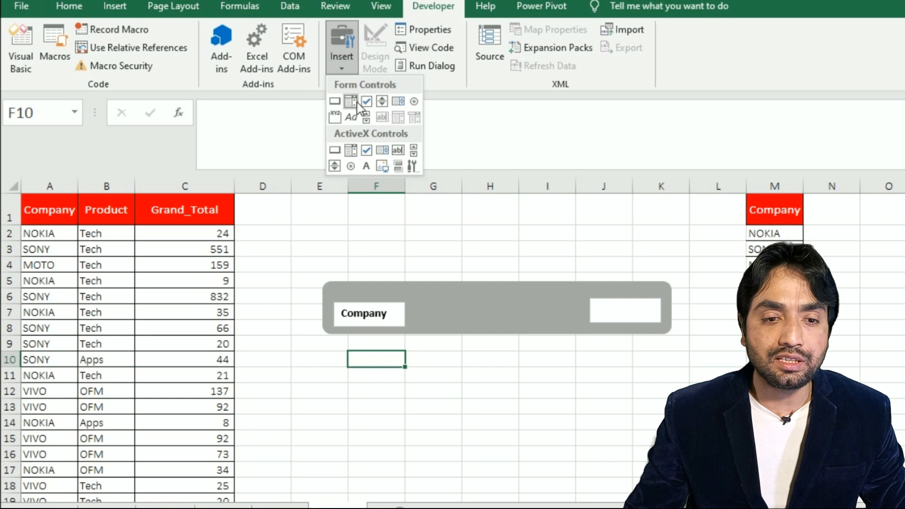
click(357, 102)
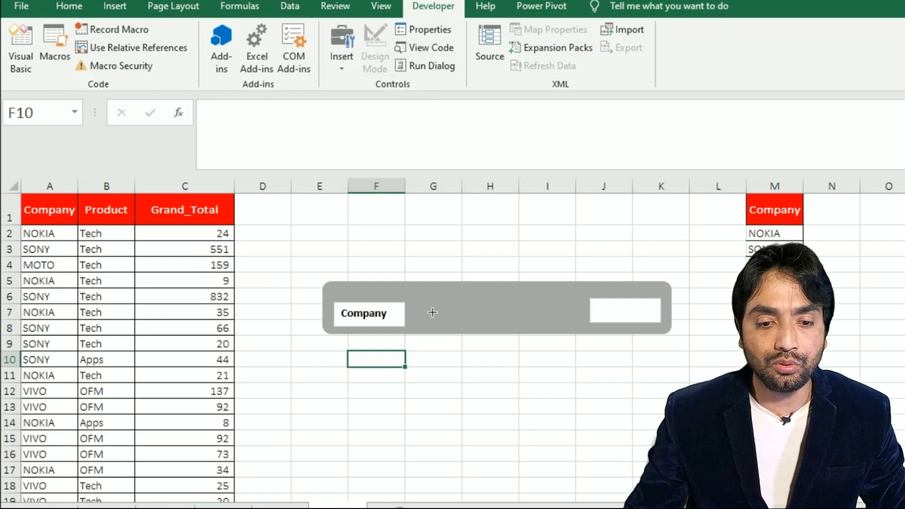
drag(430, 302, 555, 324)
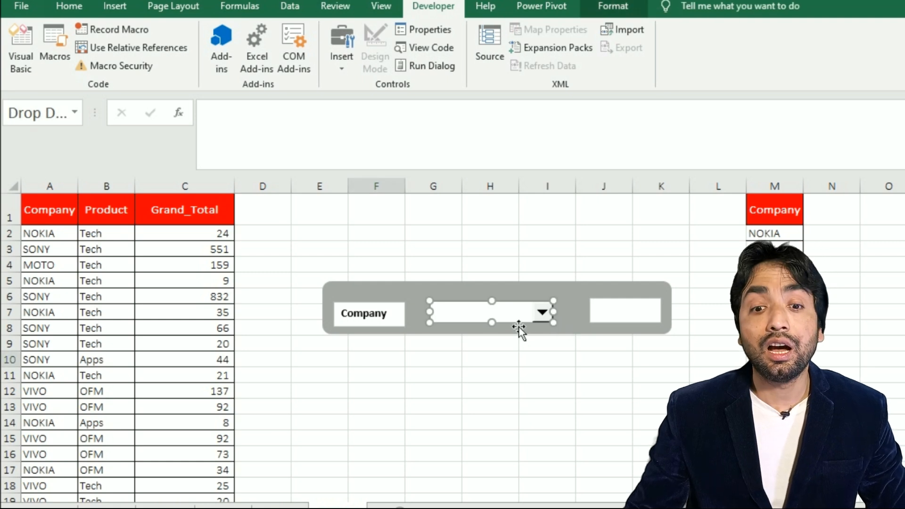
Set the combo box's input range to $M$2:$M$6 and its cell link to $F$1
right_click(506, 320)
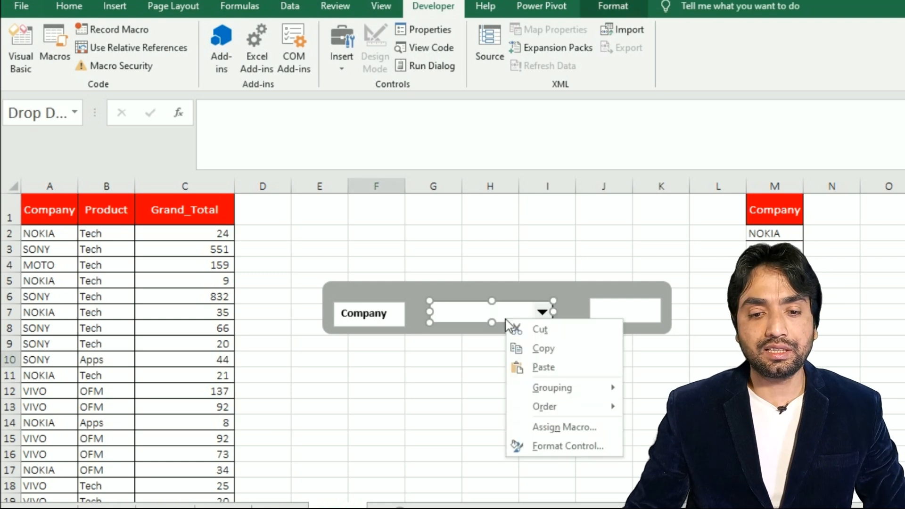
click(575, 446)
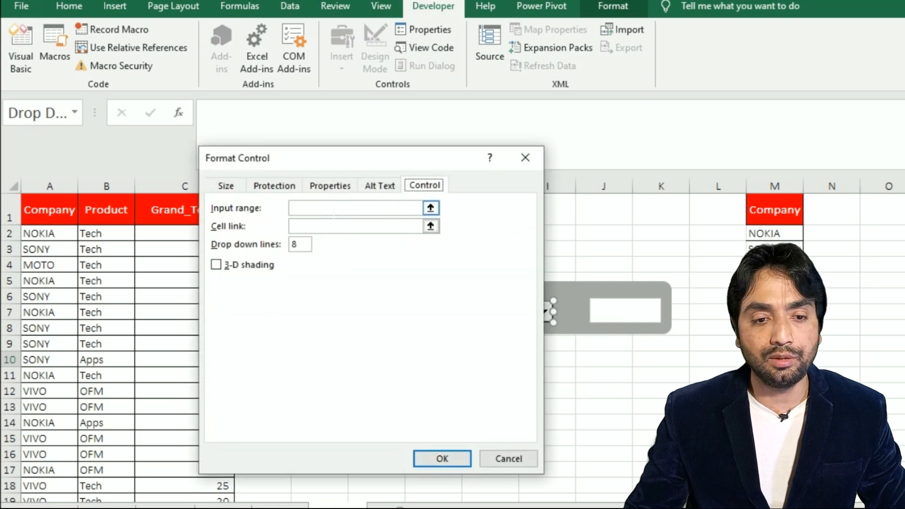
click(328, 205)
drag(778, 234, 781, 301)
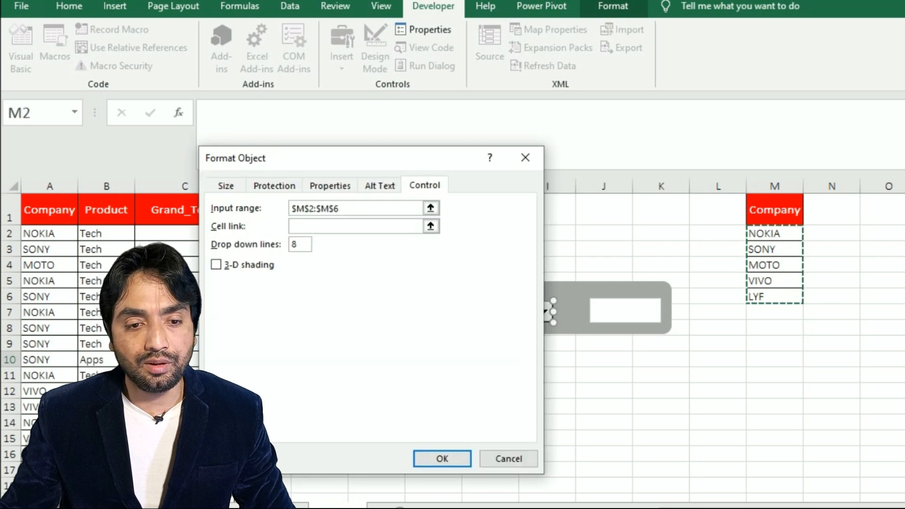
click(312, 227)
drag(335, 167, 624, 268)
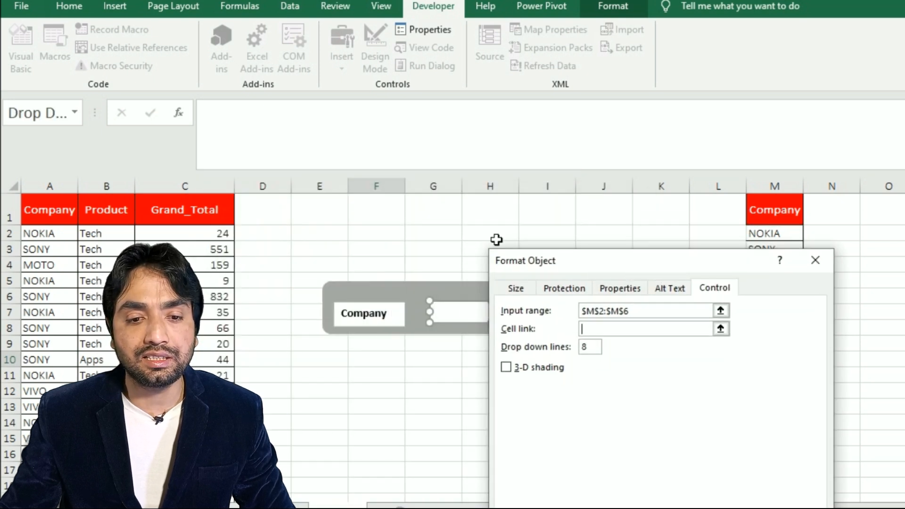
click(401, 208)
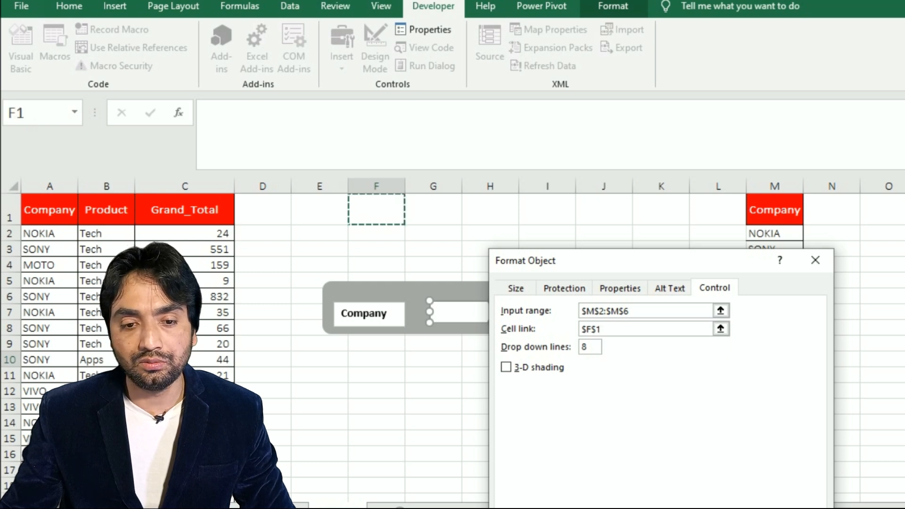
key(Return)
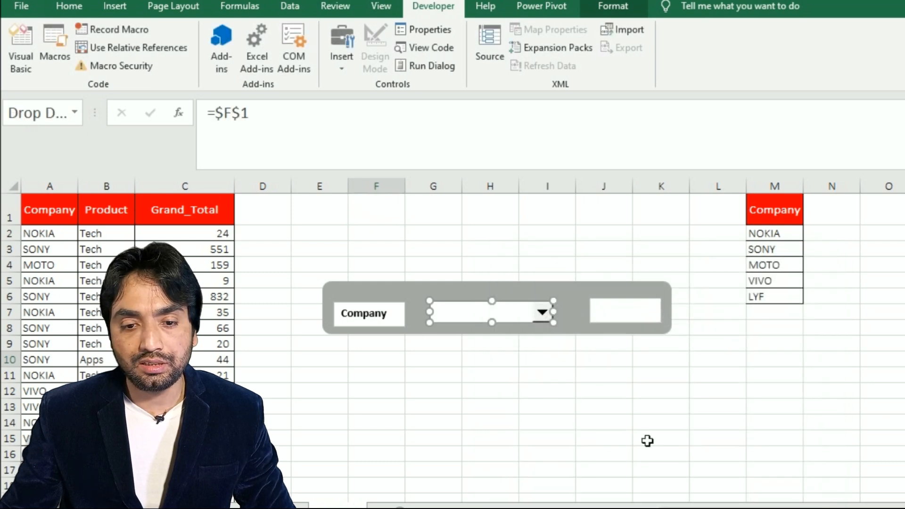
click(599, 394)
Choose NOKIA and SONY in the combo box to check how the linked cell F1 responds
click(541, 312)
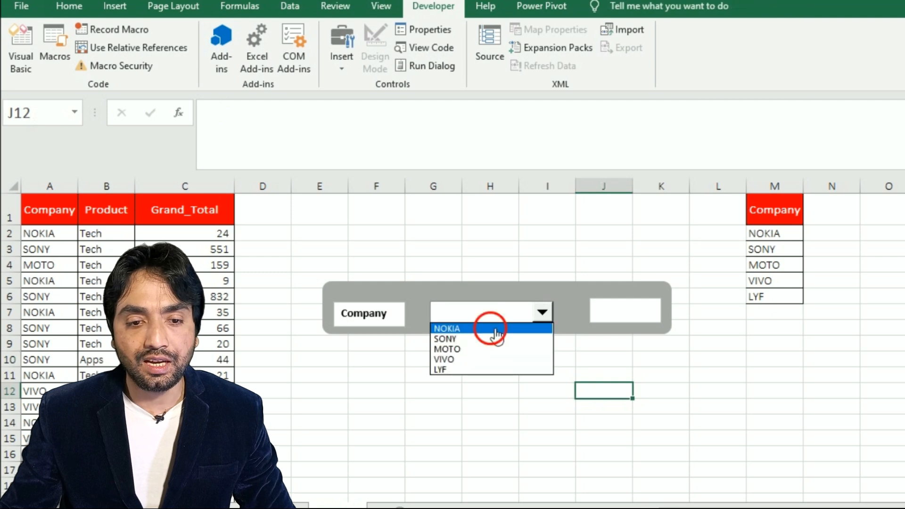
click(494, 329)
click(542, 312)
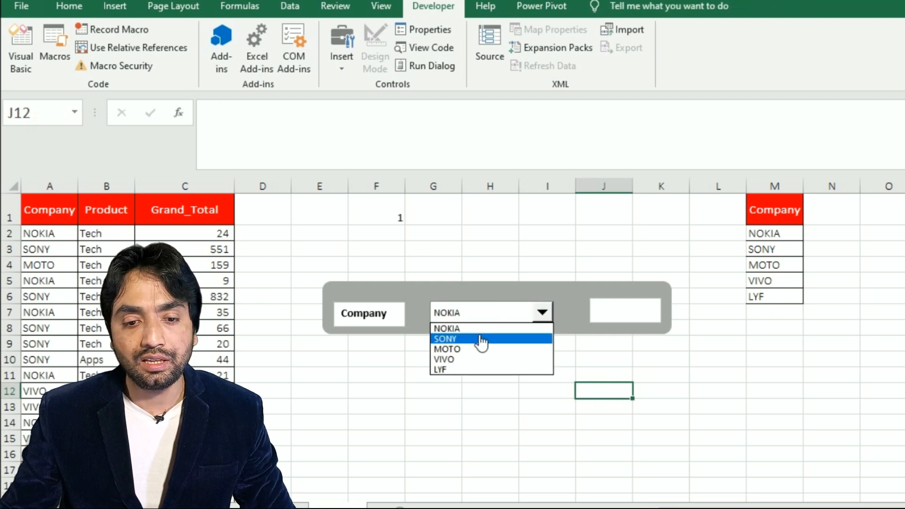
click(480, 339)
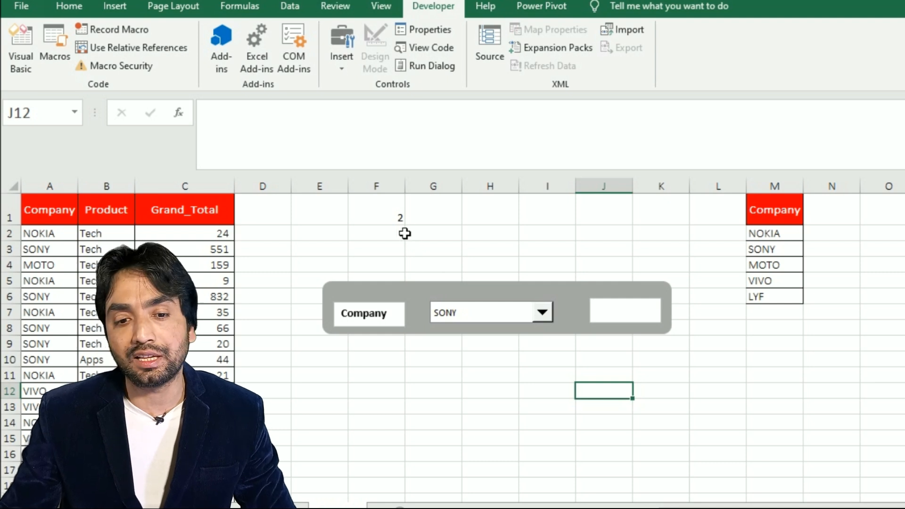
Enter =CHOOSE(F1,M2,M3,M4,M5,M6) in cell G1 to return the name of the chosen company
click(433, 212)
text(choo)
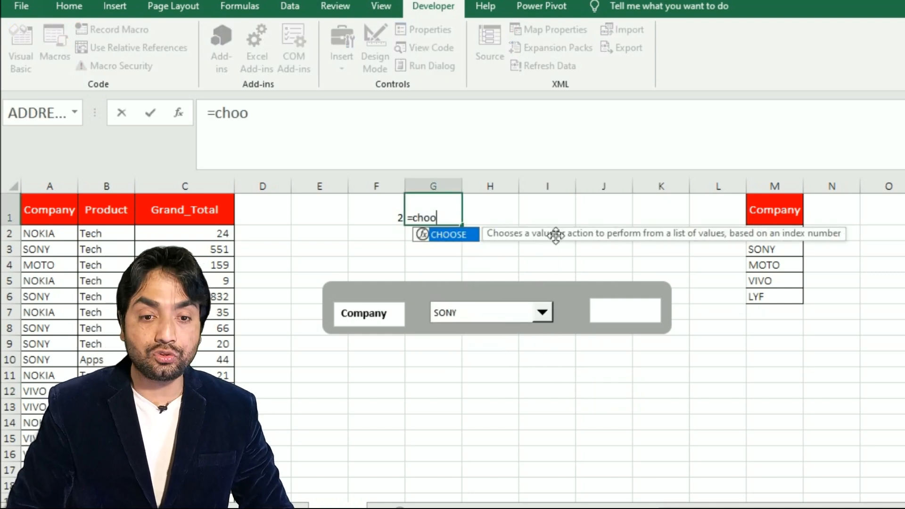
key(Tab)
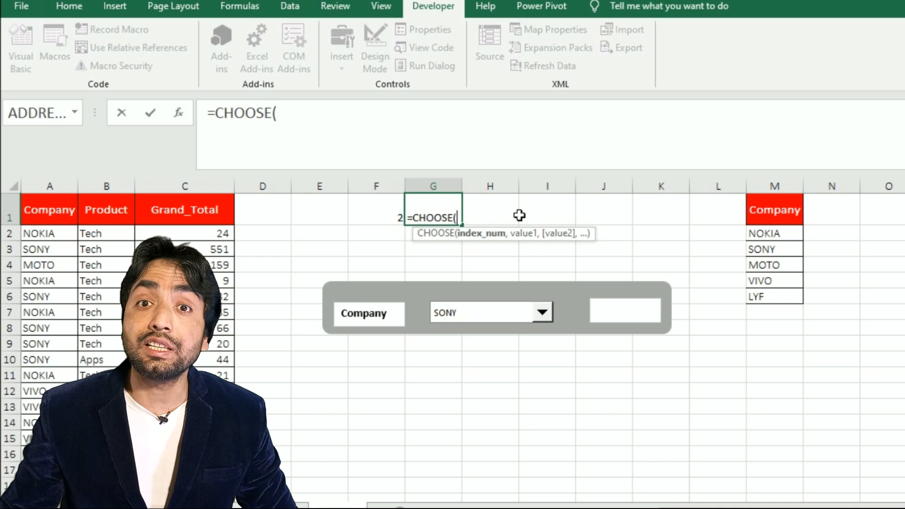
click(399, 221)
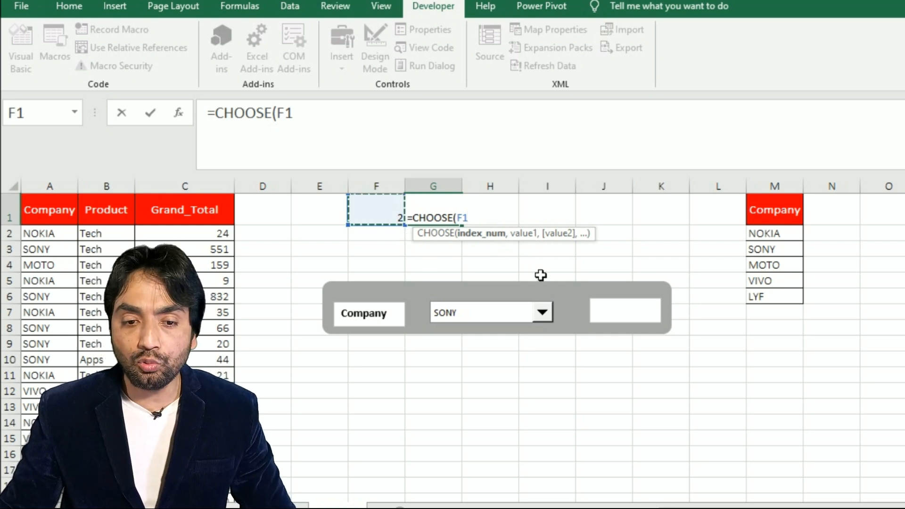
text(,)
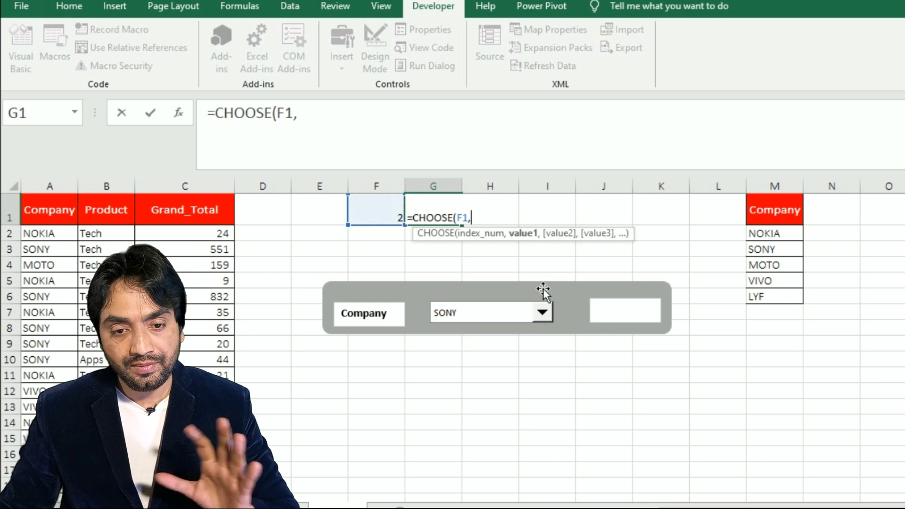
click(762, 236)
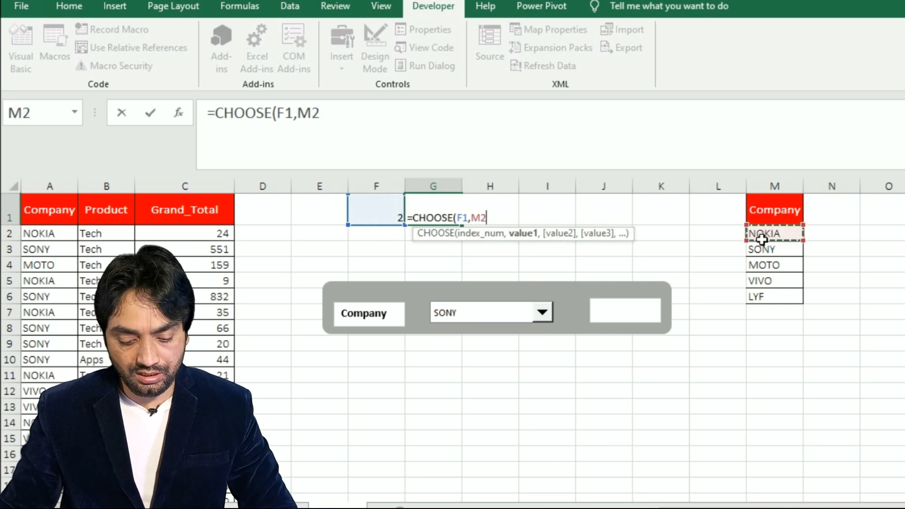
text(,)
click(780, 258)
text(,)
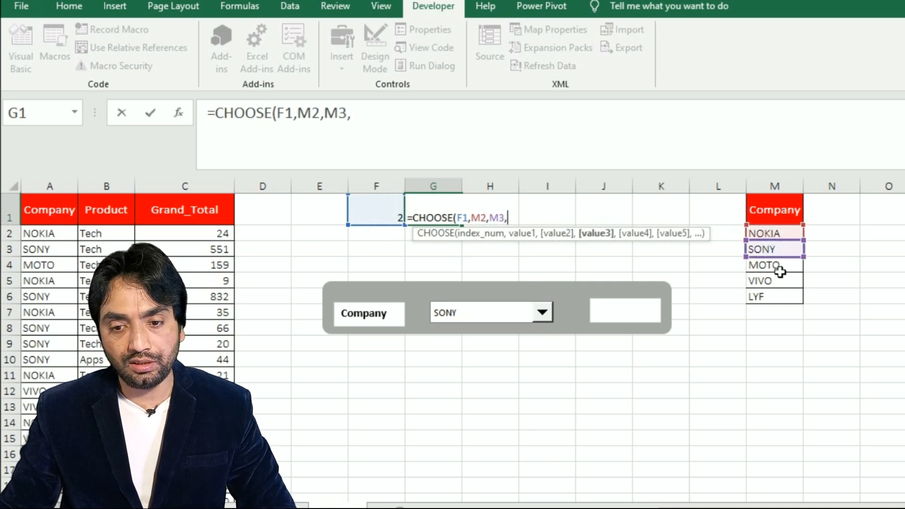
click(776, 265)
text(,)
click(774, 283)
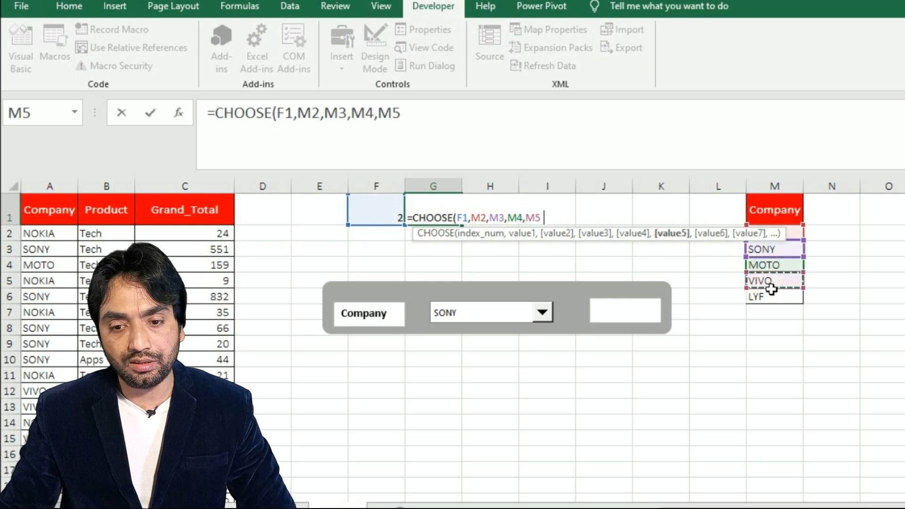
text(,)
click(769, 299)
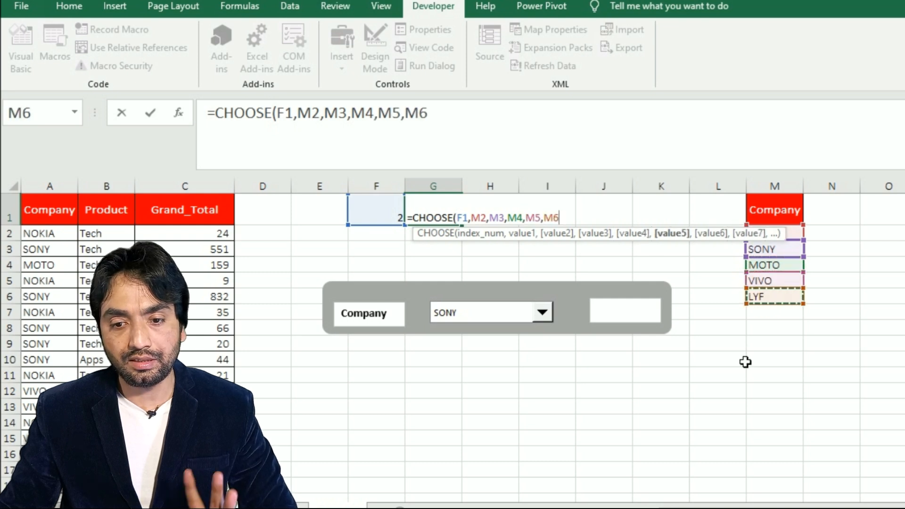
text())
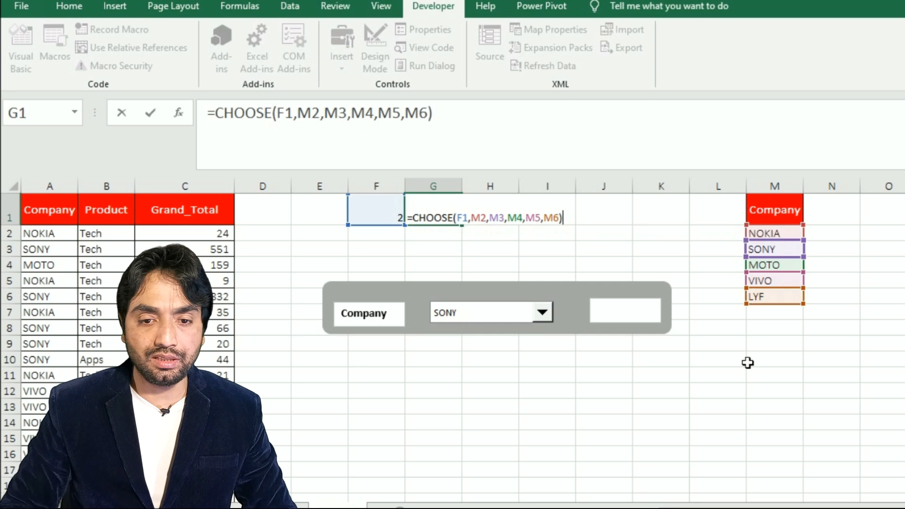
key(Return)
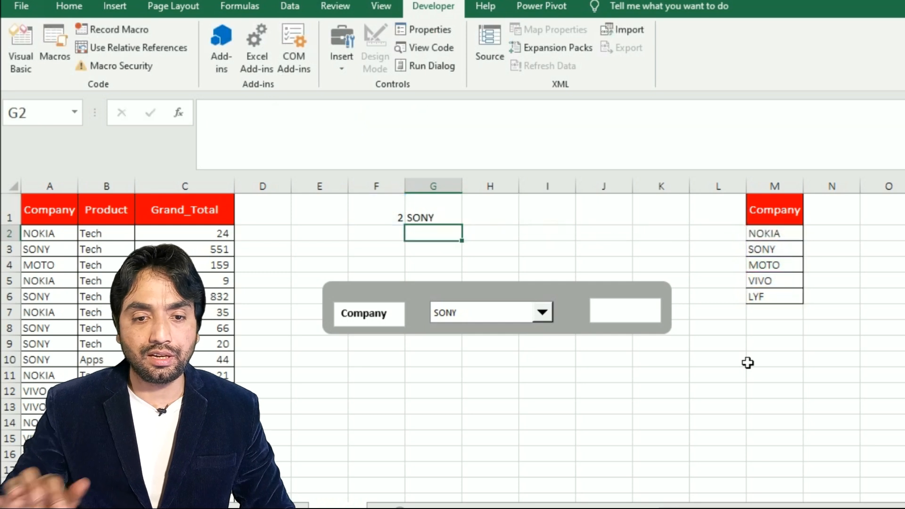
Choose MOTO and VIVO in the combo box to check the company name returned in G1
click(542, 313)
click(471, 349)
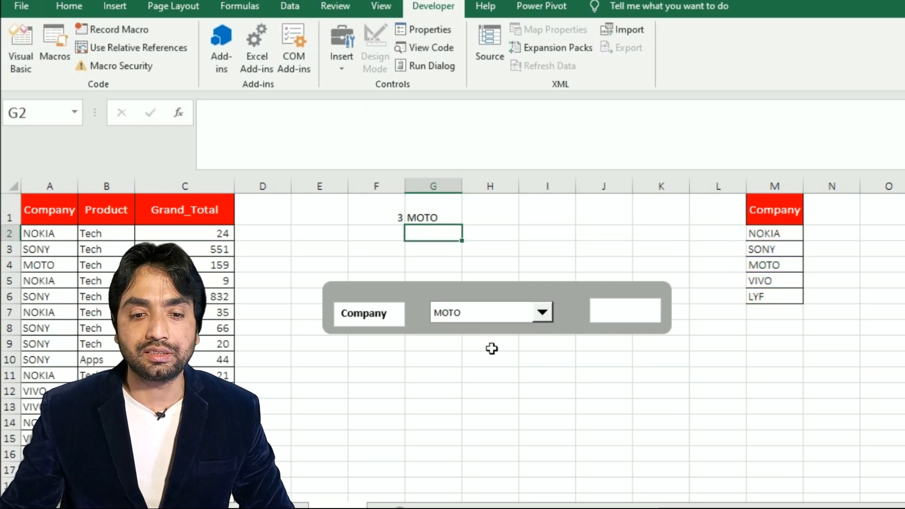
click(542, 315)
click(462, 359)
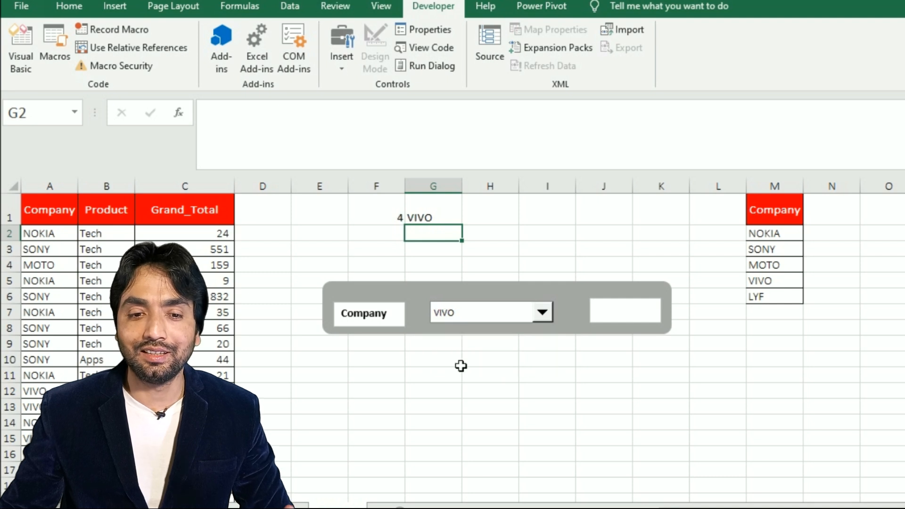
Enter =SUMIF($A$2:$A$9428,G1,$C$2:$C$9428) in cell H1 to total the chosen company's Grand_Total values
click(487, 223)
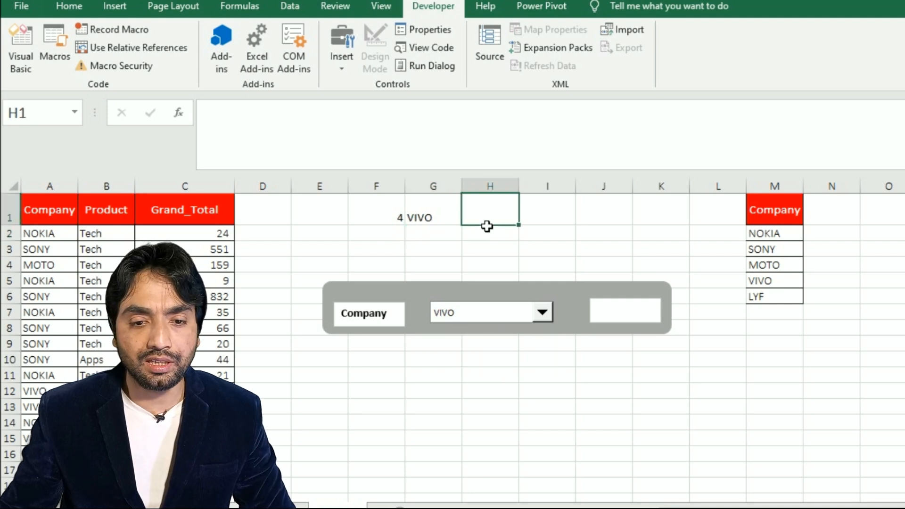
text(=)
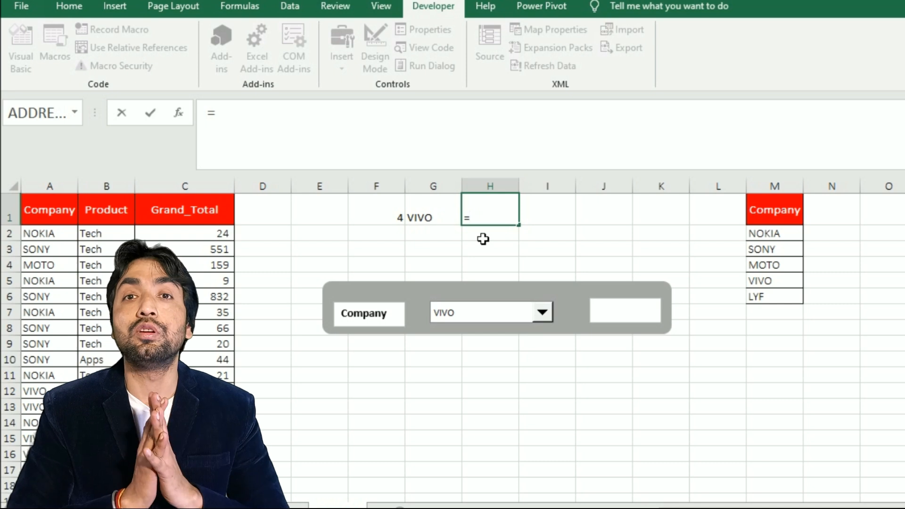
text(sumi)
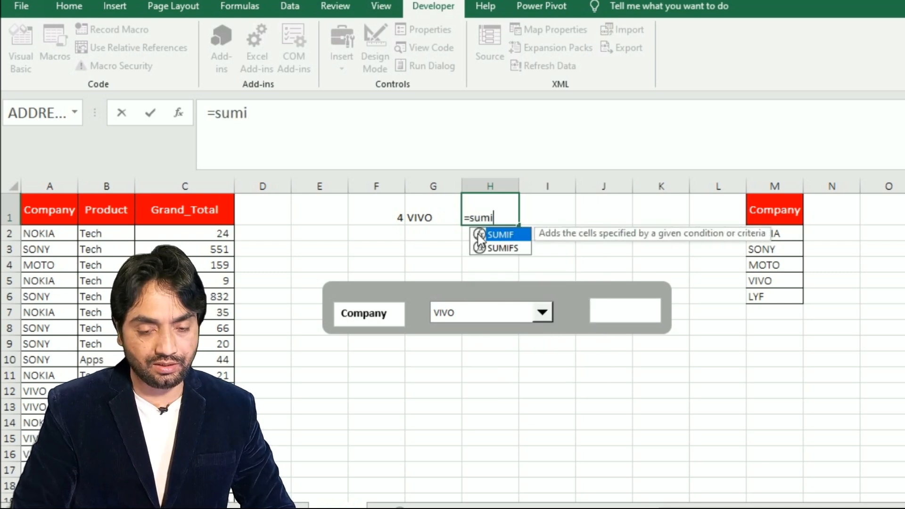
double_click(478, 234)
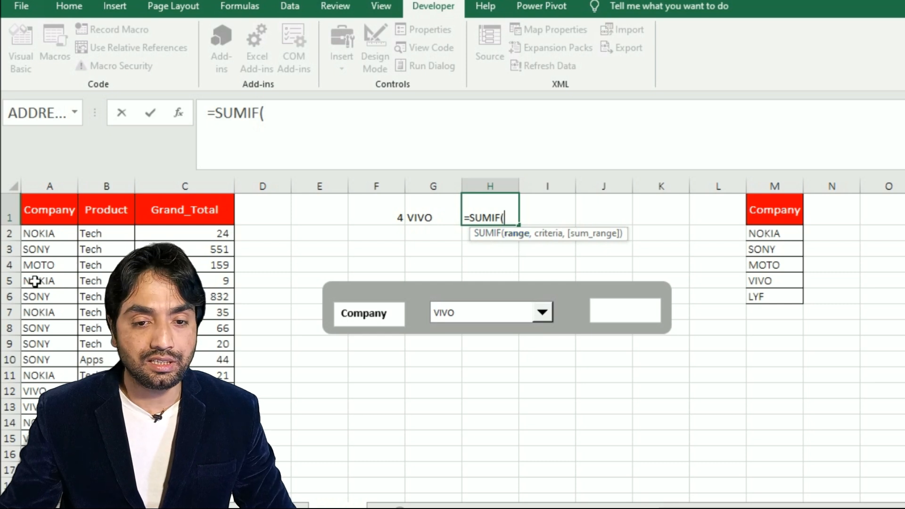
click(53, 236)
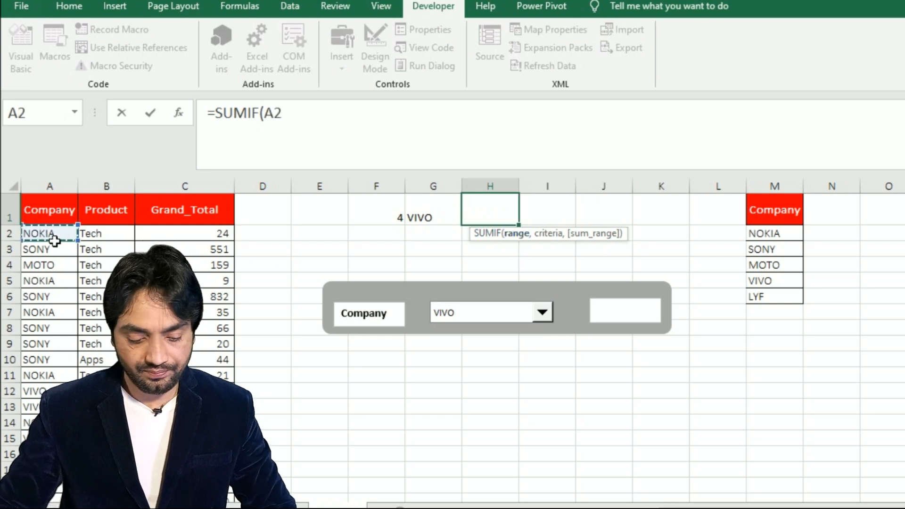
key(ctrl+shift+Down)
key(F4)
text(,)
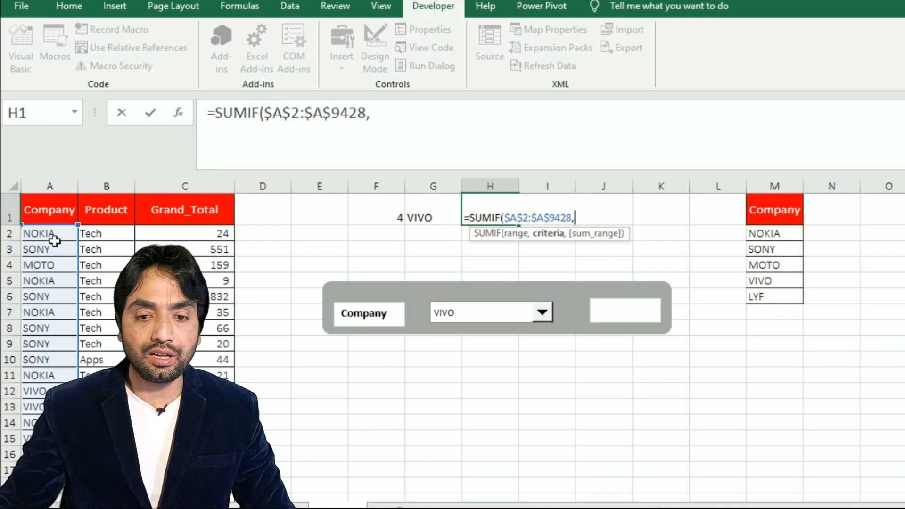
click(430, 220)
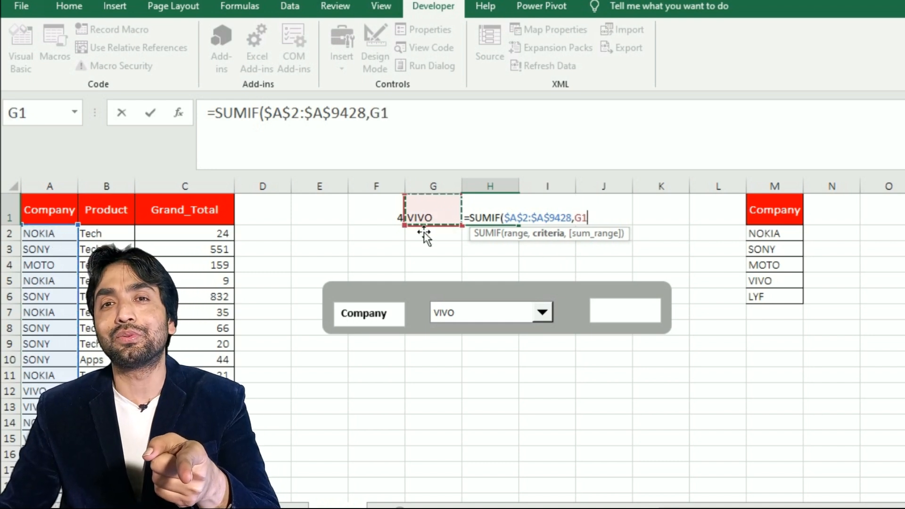
text(,)
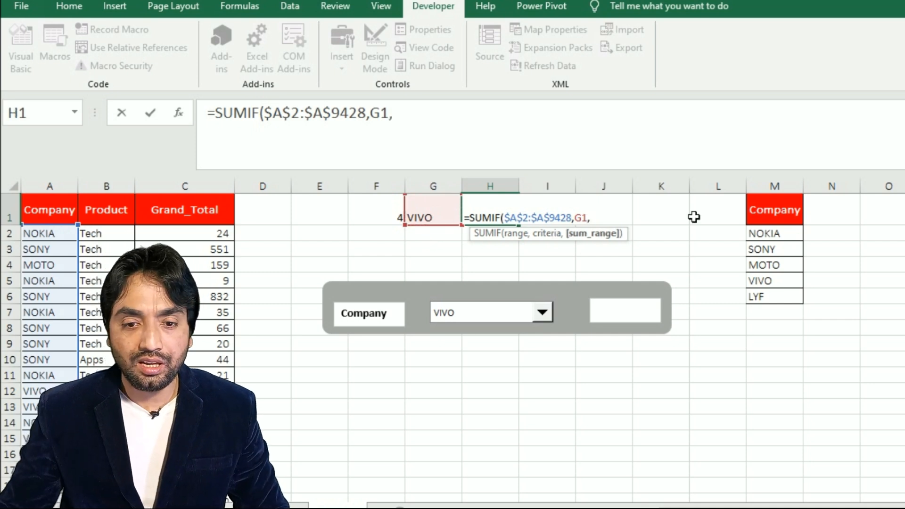
click(218, 242)
key(ctrl+shift+Down)
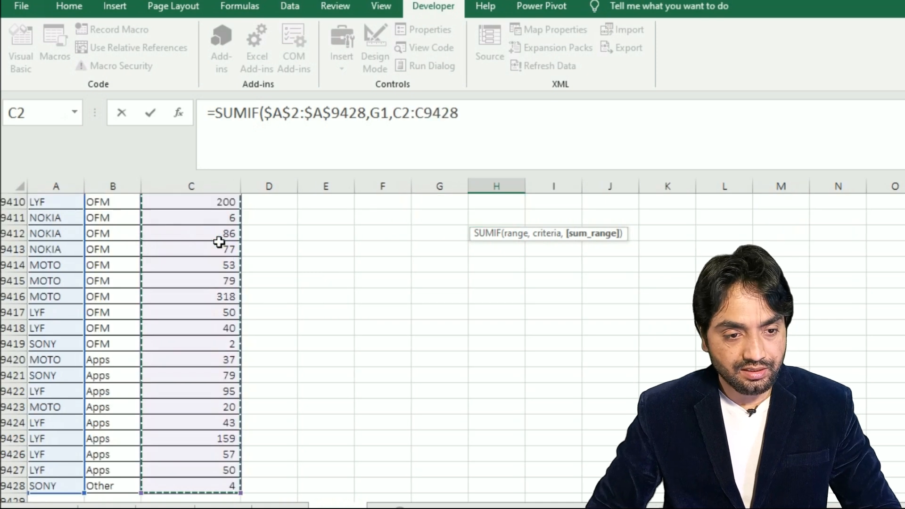
key(F4)
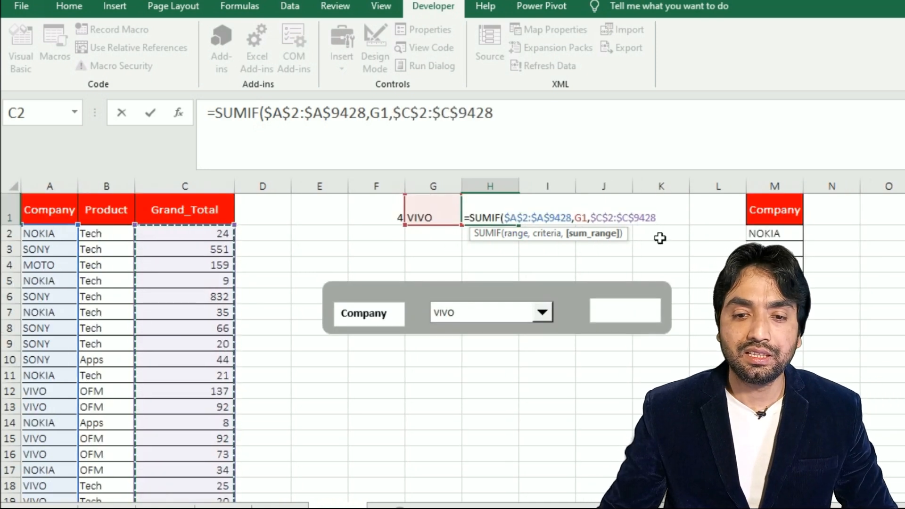
text())
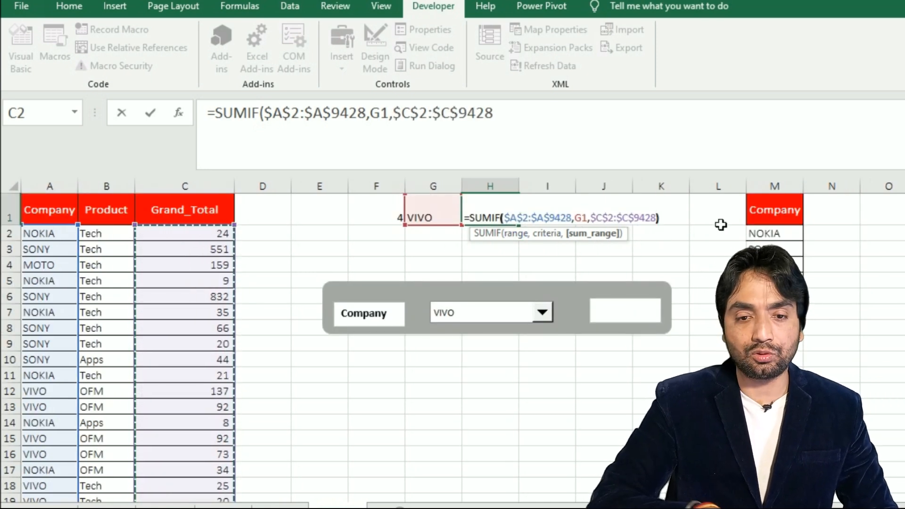
key(Return)
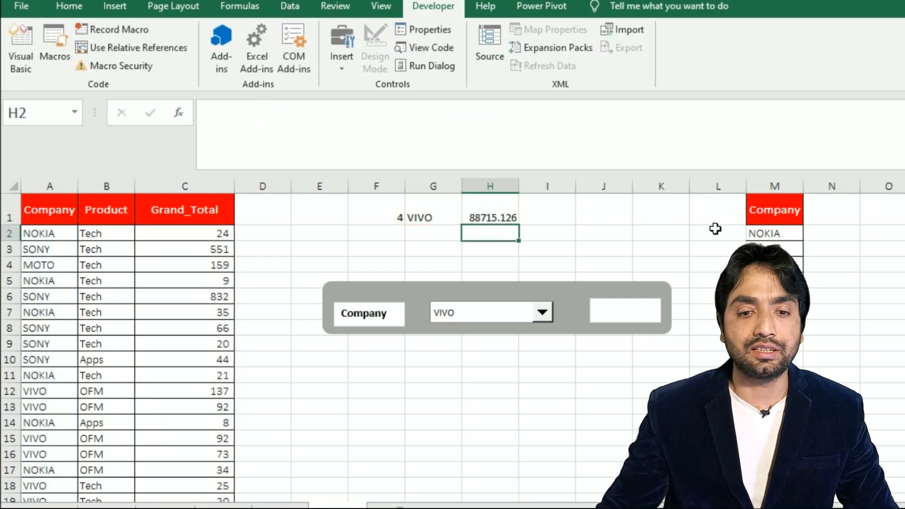
Link the empty text box beside the combo box to cell H1 with =$H$1 to display the chosen company's total
click(522, 291)
click(611, 322)
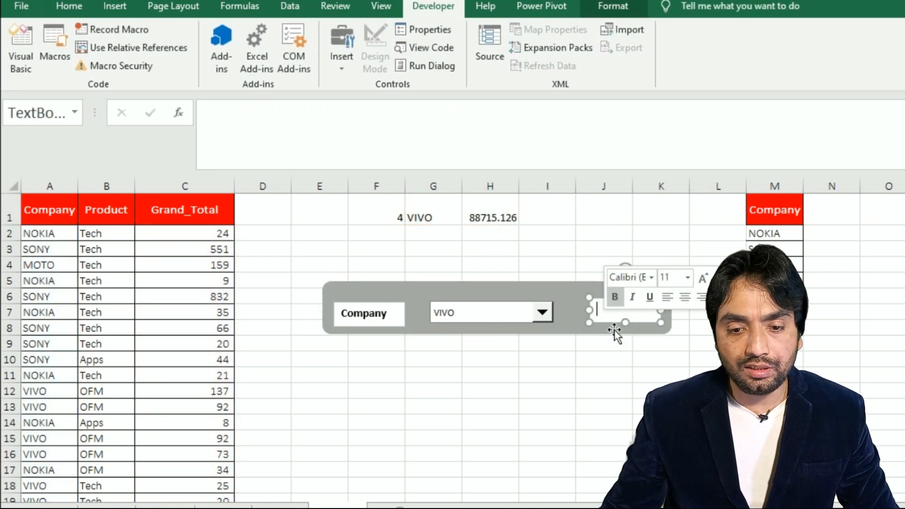
click(621, 331)
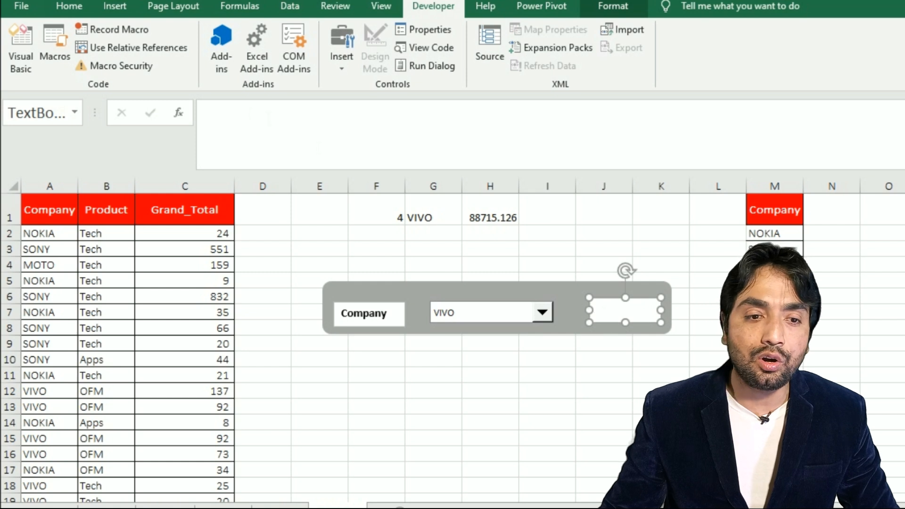
click(233, 125)
text(=)
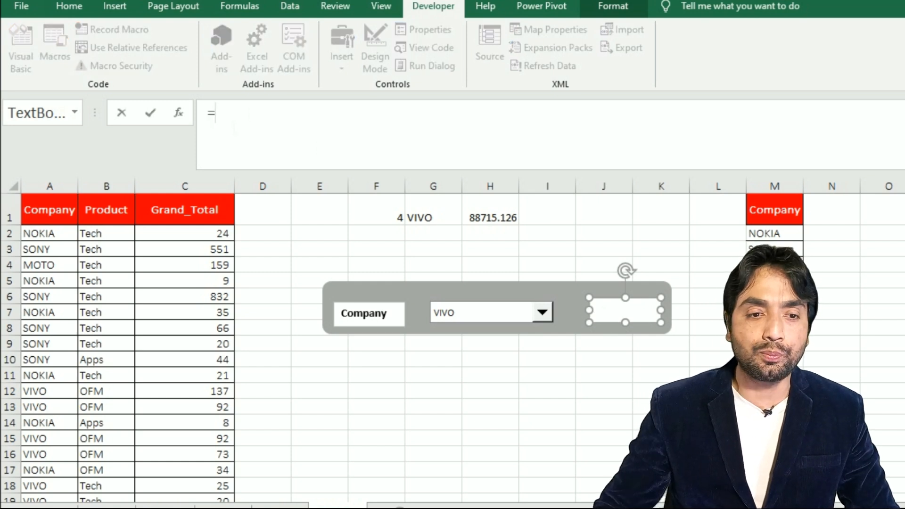
click(484, 223)
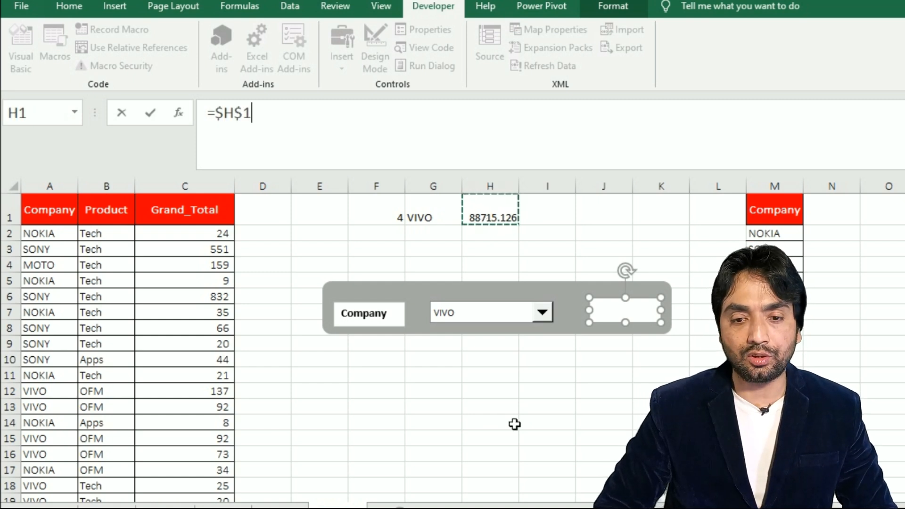
key(Return)
click(434, 391)
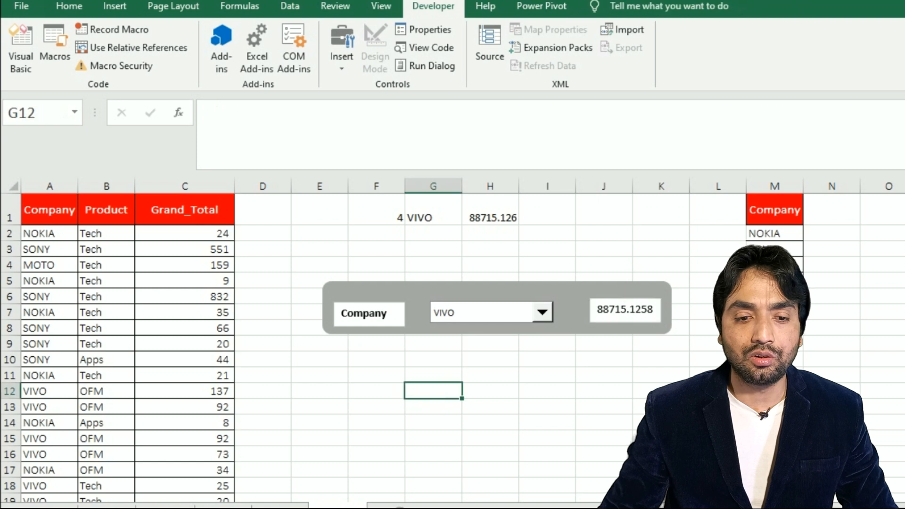
Choose MOTO, VIVO and NOKIA in the combo box to check the total shown in the linked text box
click(542, 312)
click(464, 348)
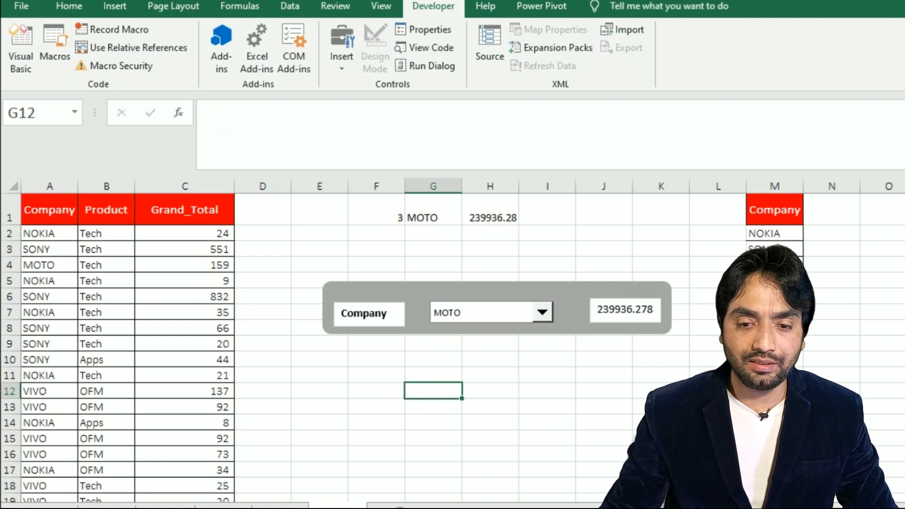
click(542, 312)
click(455, 361)
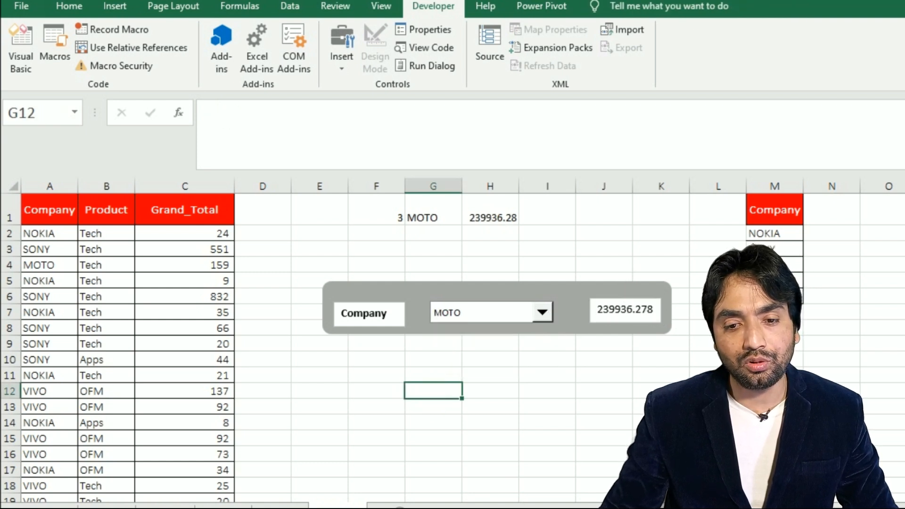
click(542, 312)
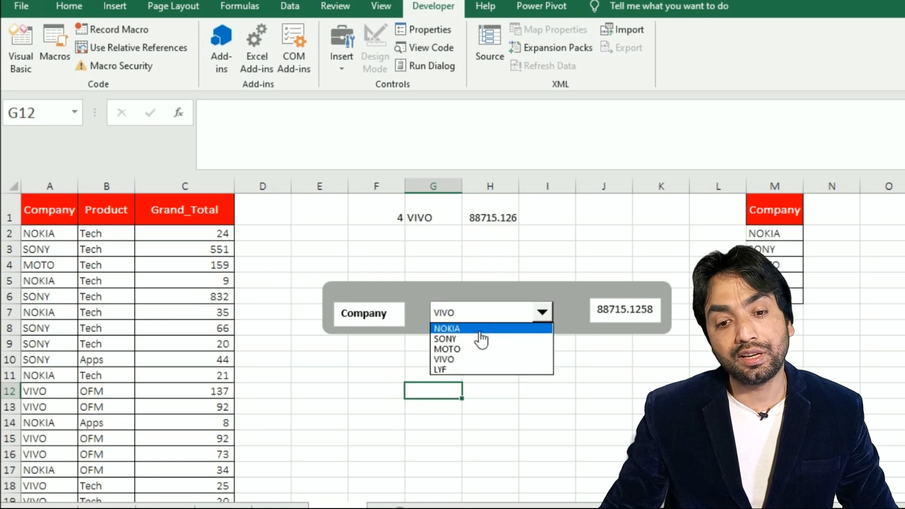
click(481, 328)
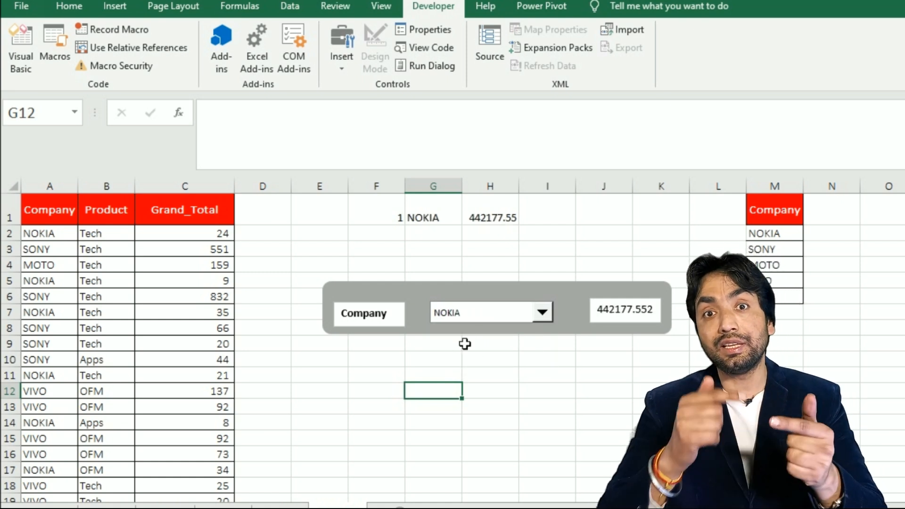